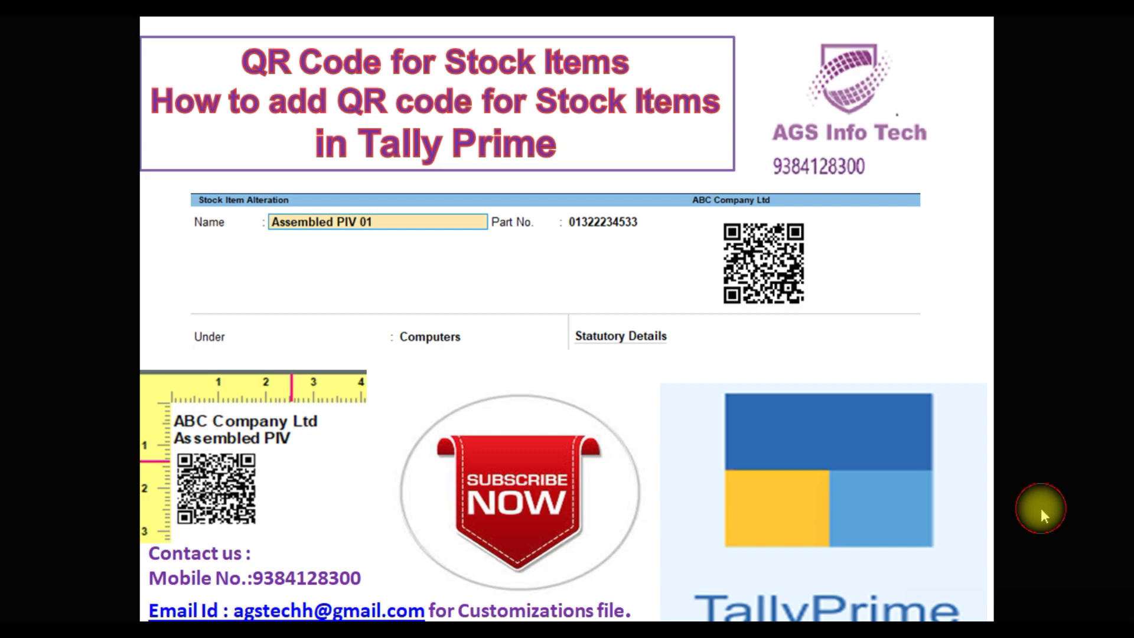
# Leave the slide show and open stock item Assembled PIV 01 for alteration.
pyautogui.press('Escape')
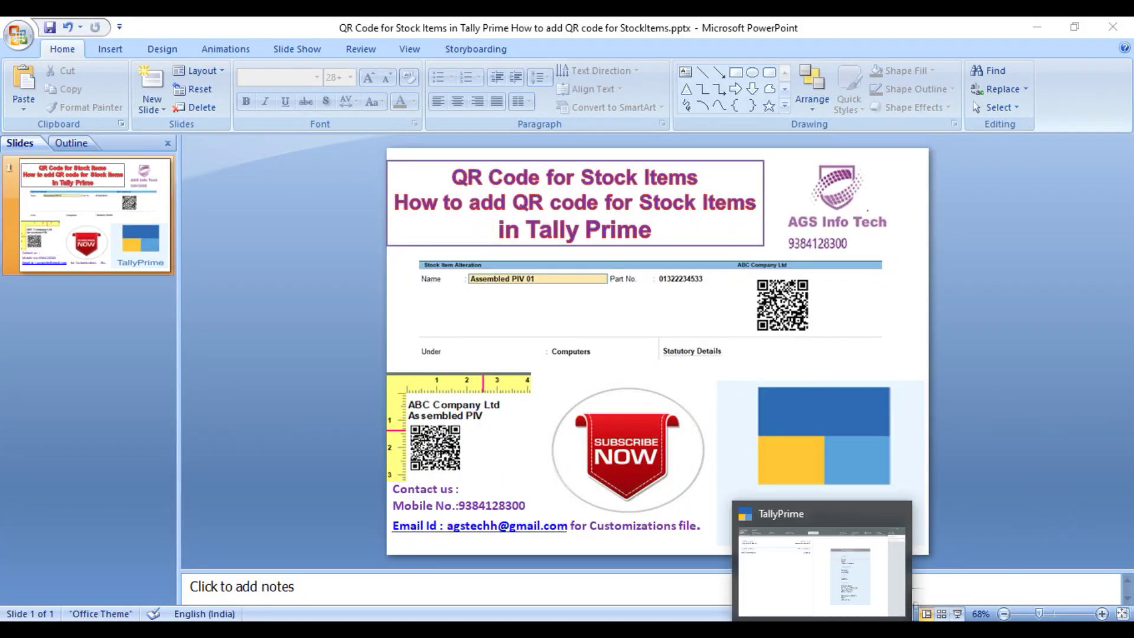
pyautogui.click(825, 567)
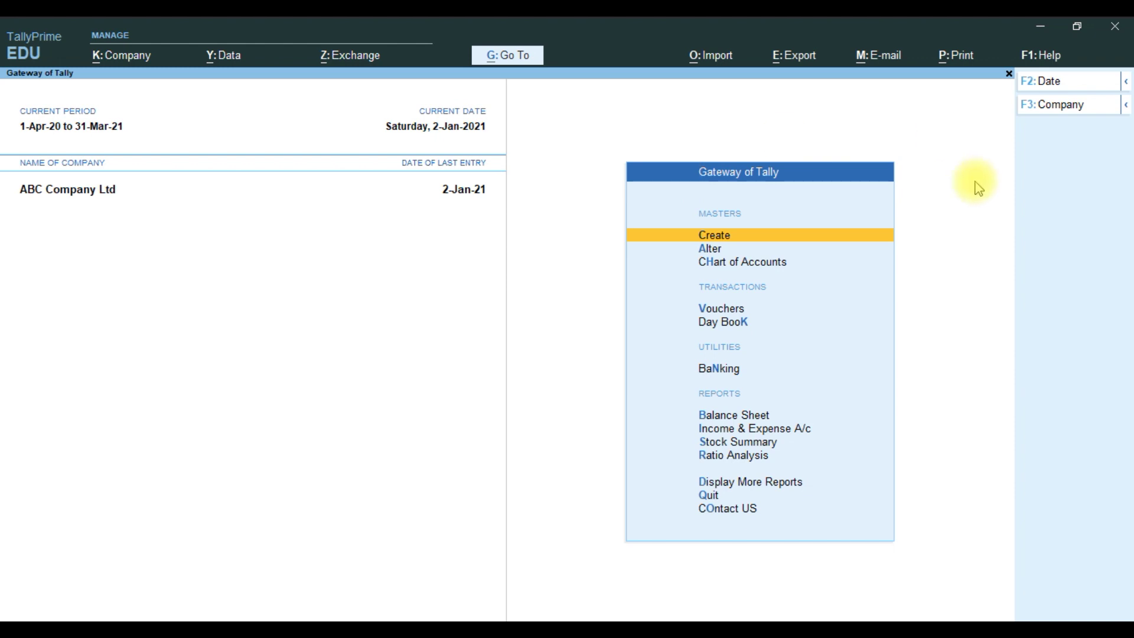
pyautogui.press('Down')
pyautogui.press('Up')
pyautogui.press('Down')
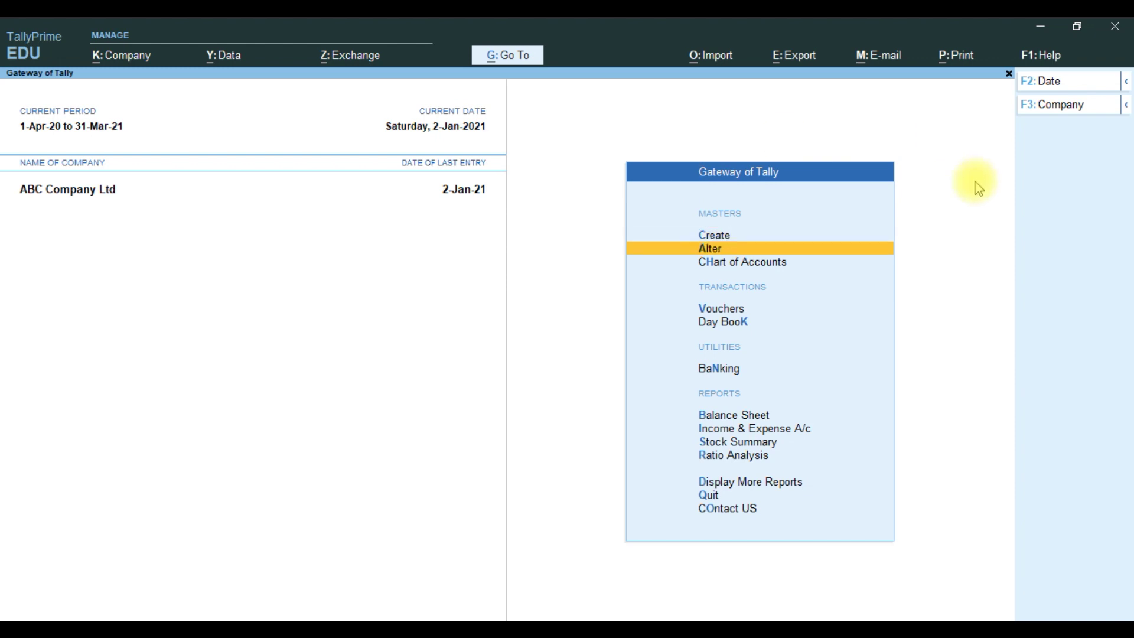
pyautogui.press('Return')
pyautogui.press('Down')
pyautogui.press('Down')
pyautogui.press('Down')
pyautogui.press('Down')
pyautogui.press('Down')
pyautogui.press('Down')
pyautogui.press('Down')
pyautogui.press('Down')
pyautogui.press('Down')
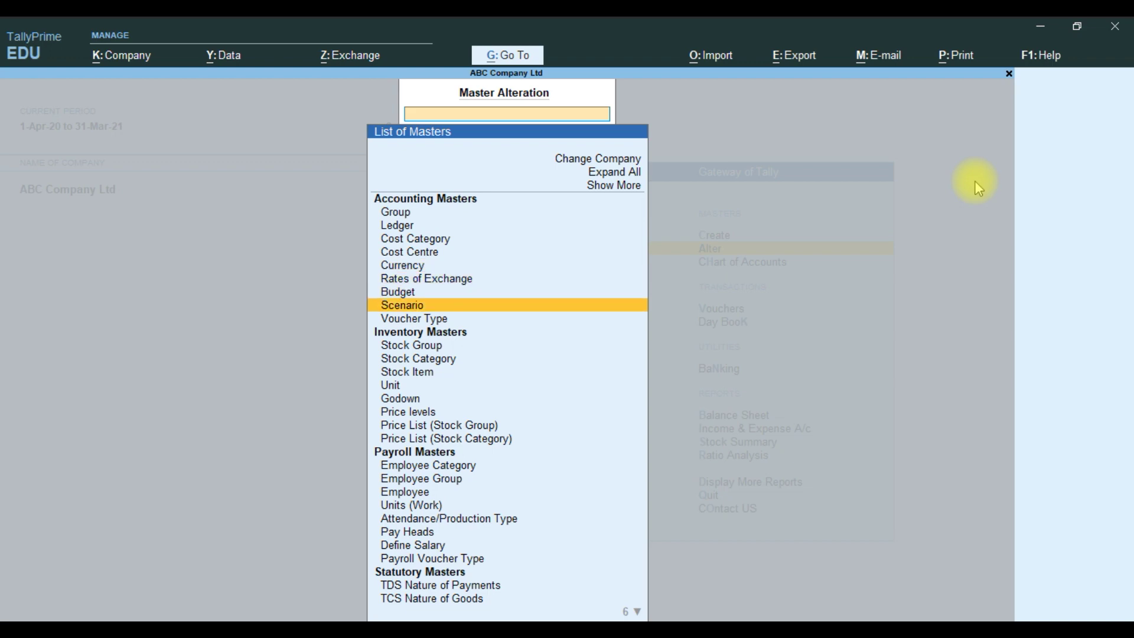
pyautogui.press('Down')
pyautogui.press('Down')
pyautogui.press('Down')
pyautogui.press('Return')
pyautogui.press('Return')
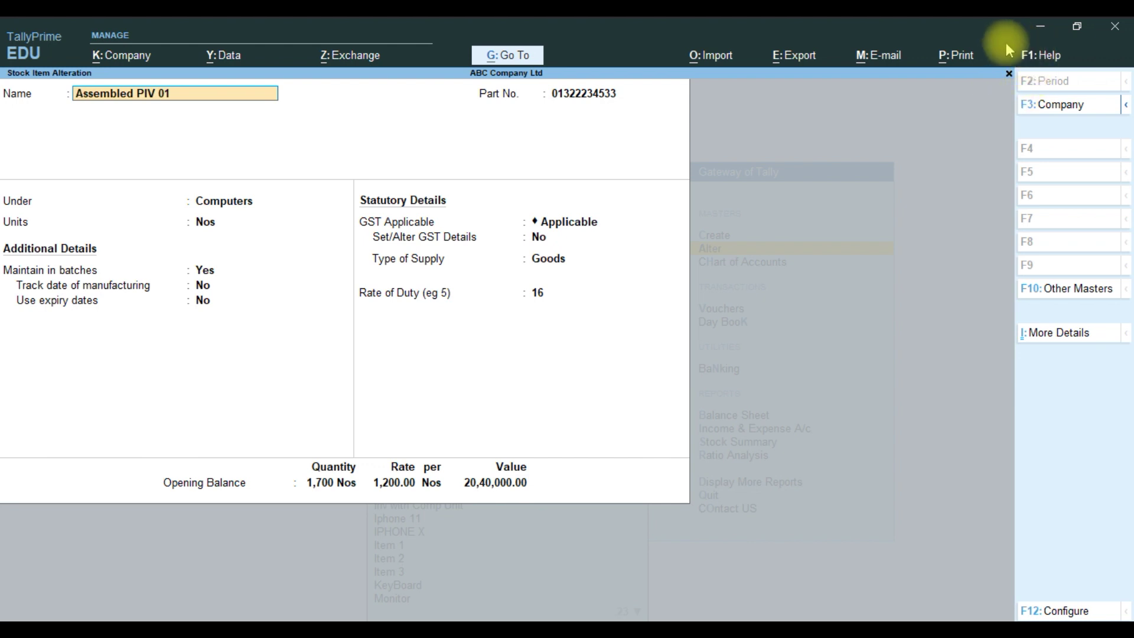
pyautogui.click(1044, 56)
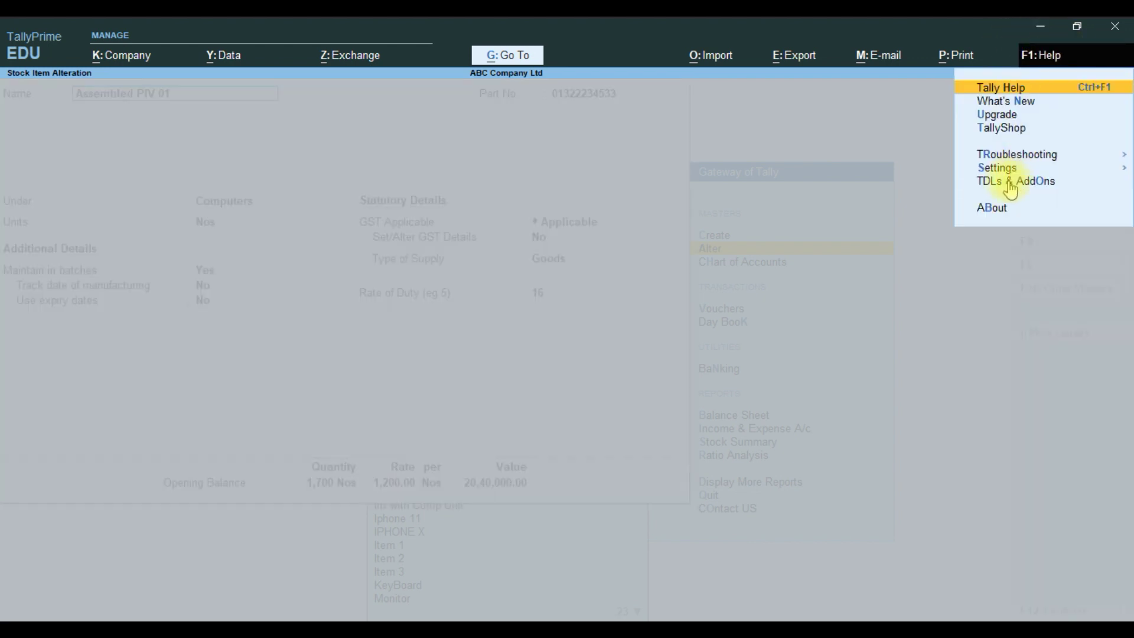
# In TDLs & AddOns features, set Stock Item QR Code to Yes and accept.
pyautogui.press('Down')
pyautogui.press('Down')
pyautogui.press('Down')
pyautogui.press('Down')
pyautogui.press('Down')
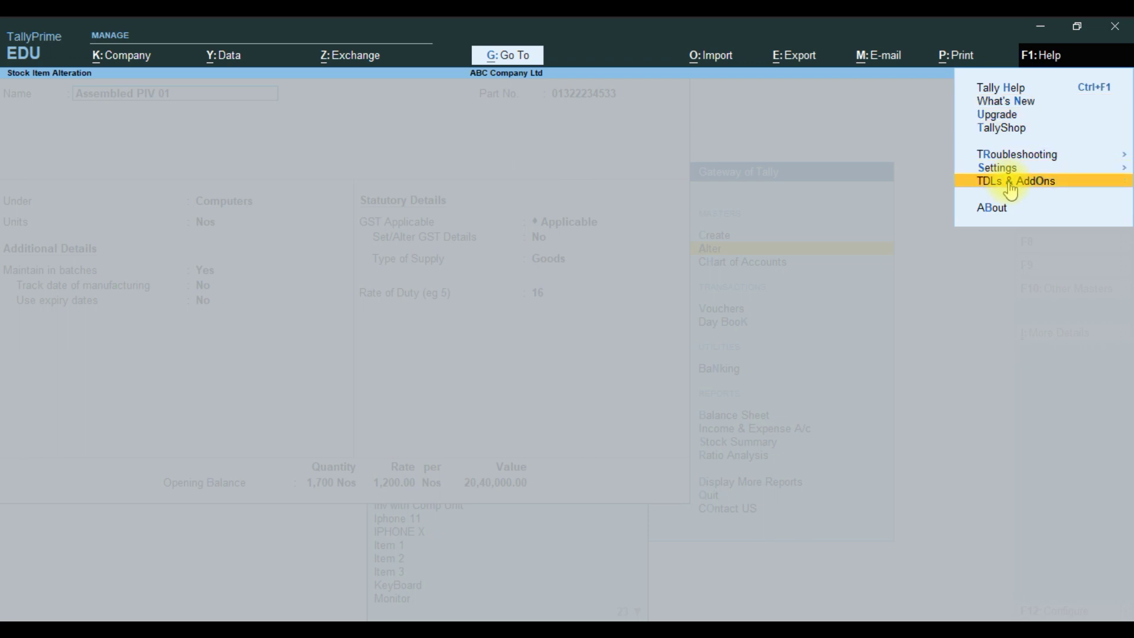
pyautogui.click(1022, 186)
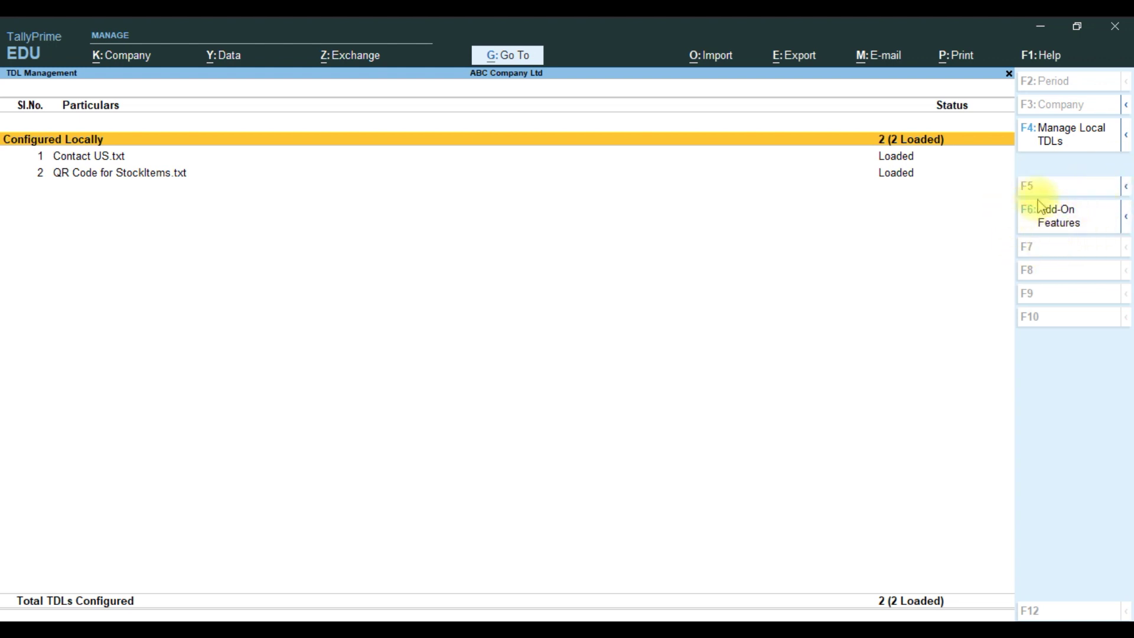
pyautogui.click(1059, 228)
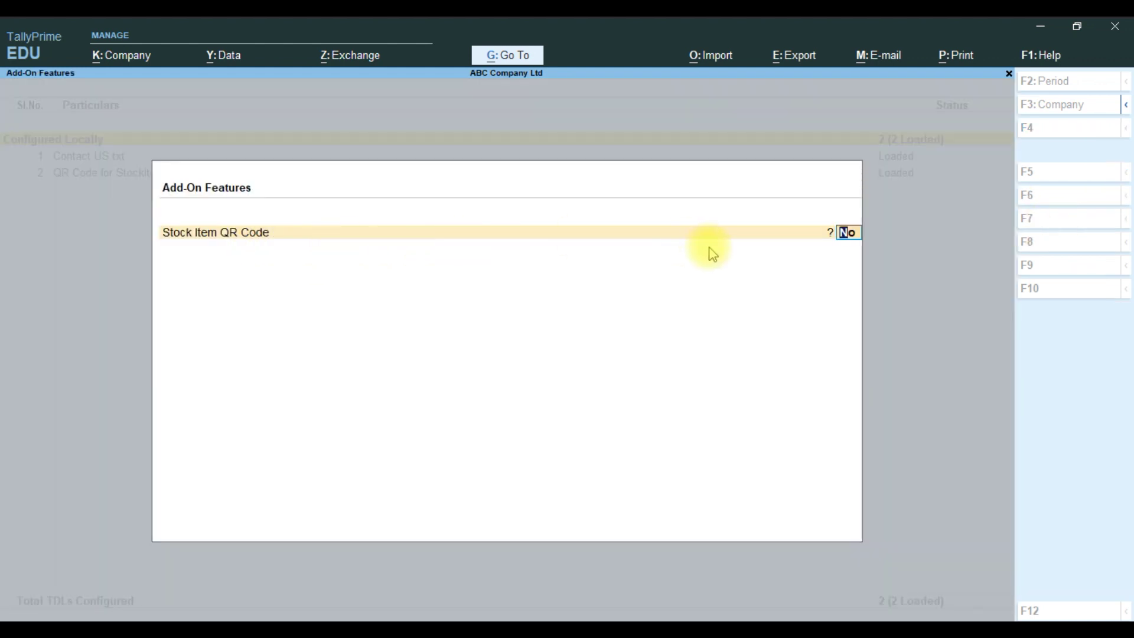
pyautogui.write('yes')
pyautogui.press('Return')
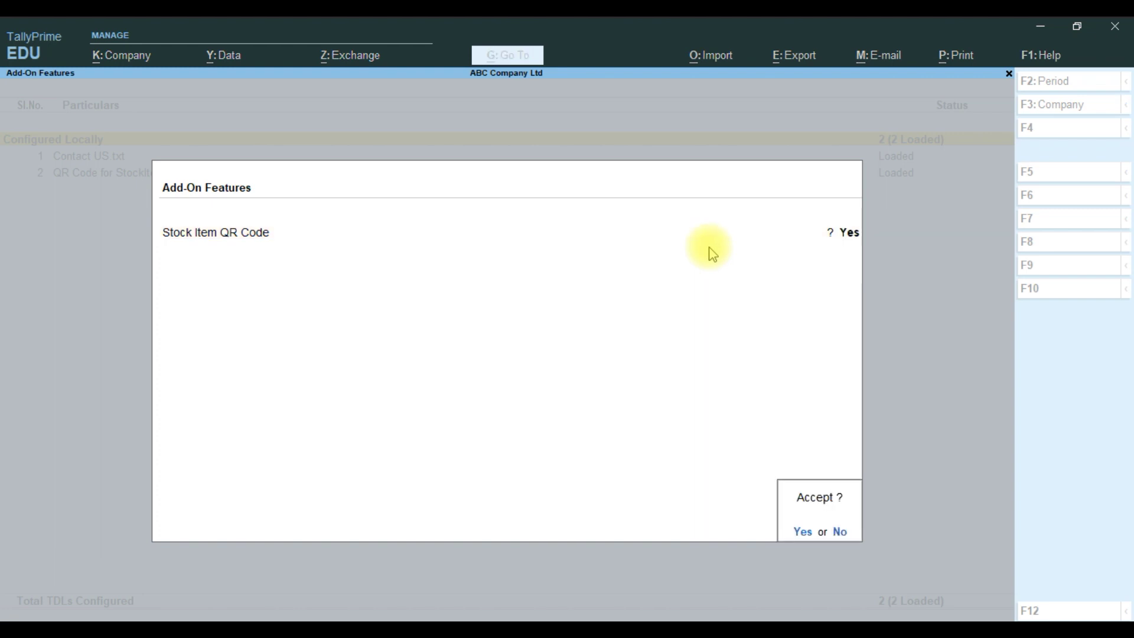
pyautogui.press('Return')
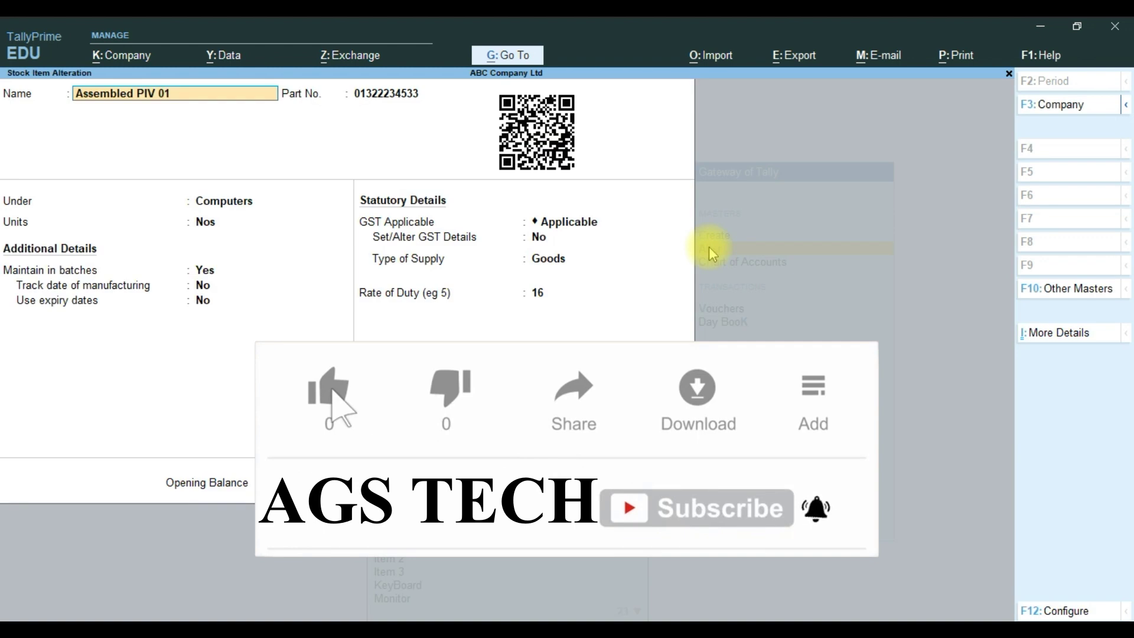
pyautogui.press('BackSpace')
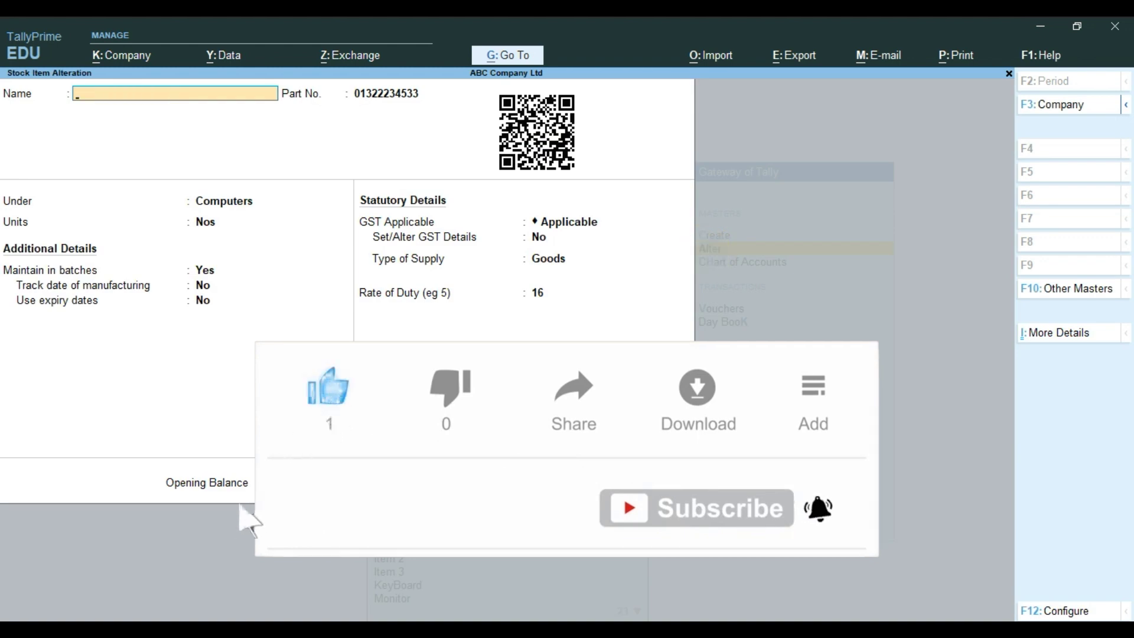
pyautogui.press('Escape')
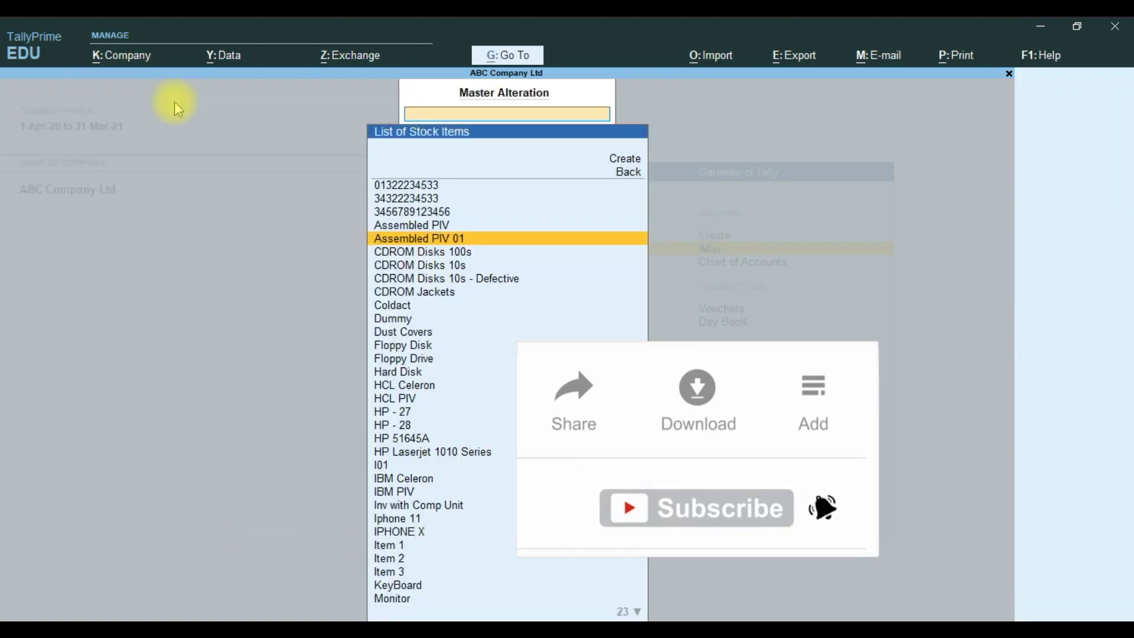
pyautogui.press('Return')
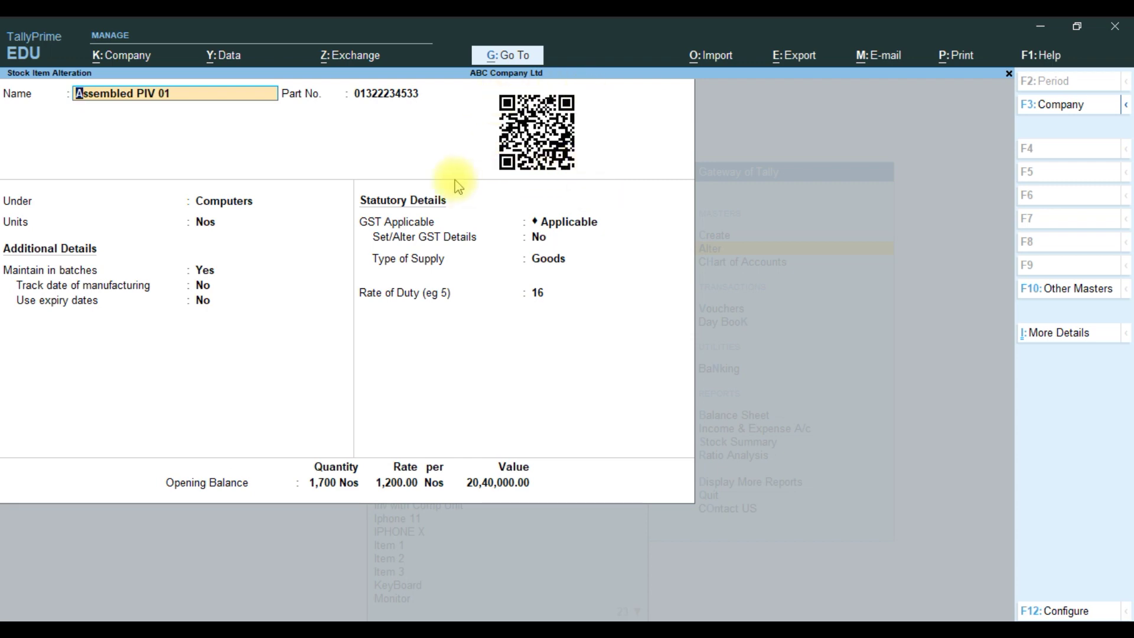
# Open CDROM Disks 100s for alteration to view its QR code, then back out.
pyautogui.press('BackSpace')
pyautogui.press('Escape')
pyautogui.press('Escape')
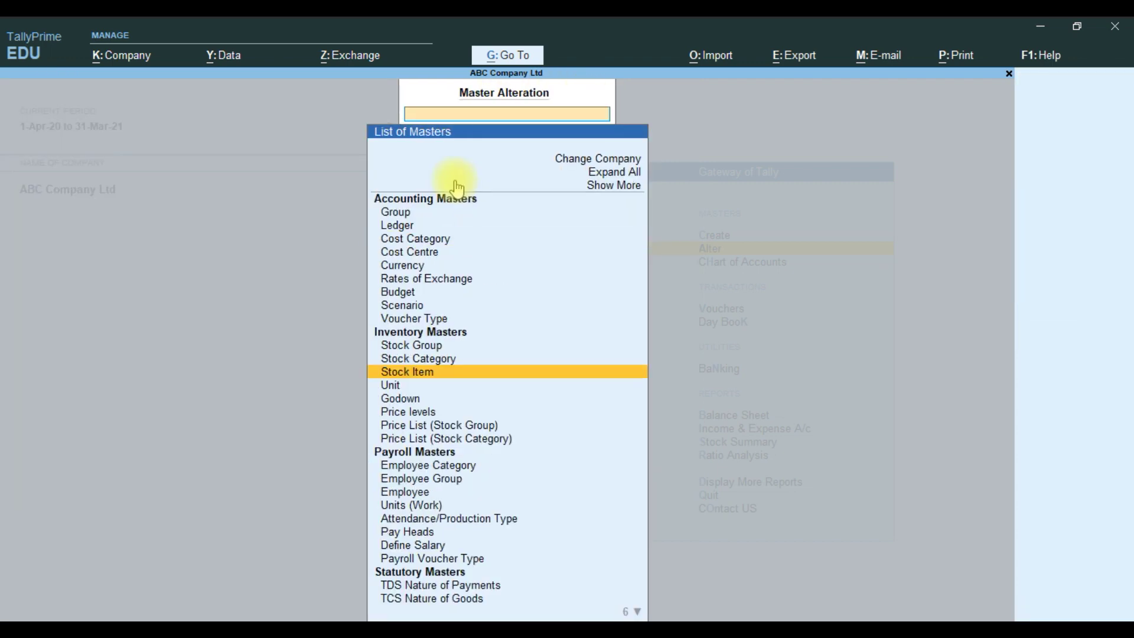
pyautogui.press('Escape')
pyautogui.press('Return')
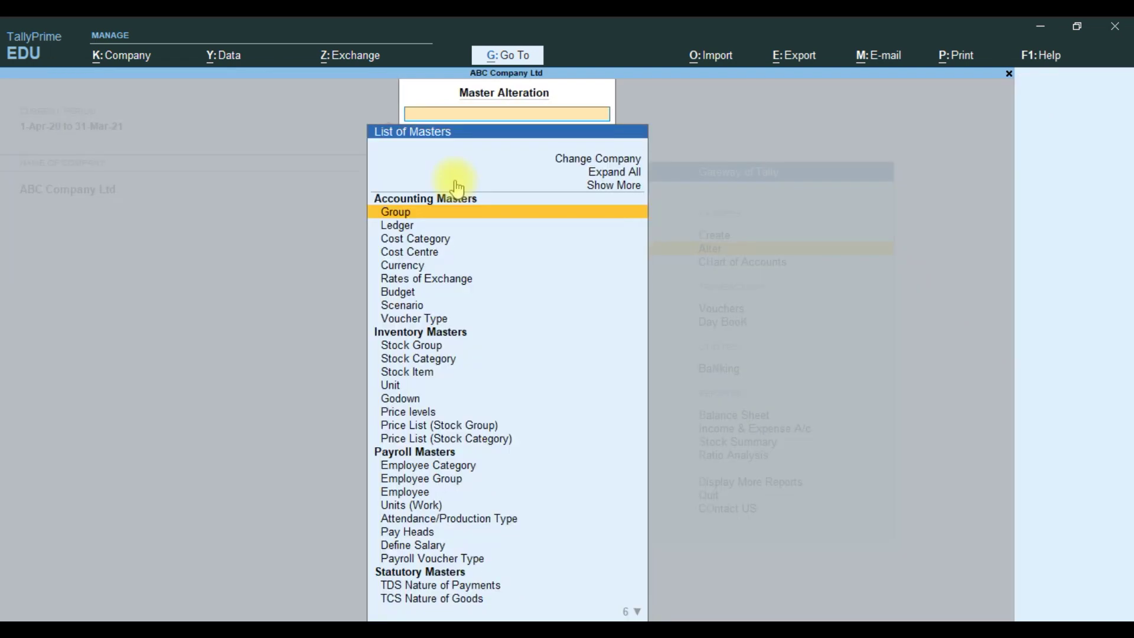
pyautogui.press('Down')
pyautogui.press('Down')
pyautogui.press('Down')
pyautogui.press('Down')
pyautogui.press('Down')
pyautogui.press('Down')
pyautogui.press('Down')
pyautogui.press('Down')
pyautogui.press('Down')
pyautogui.press('Down')
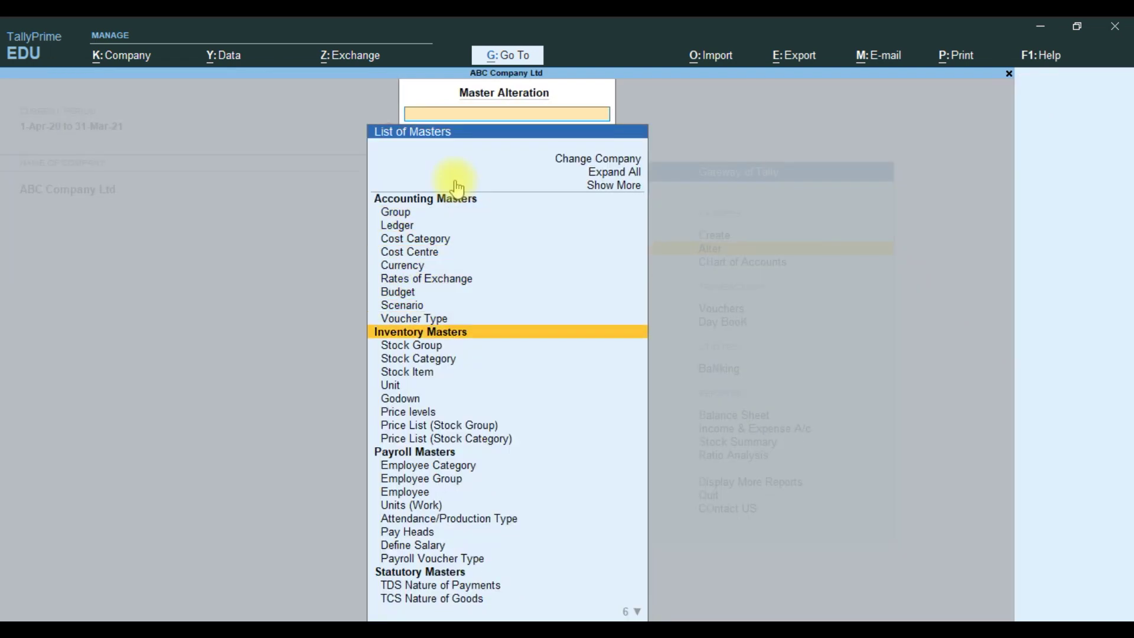
pyautogui.press('Down')
pyautogui.press('Return')
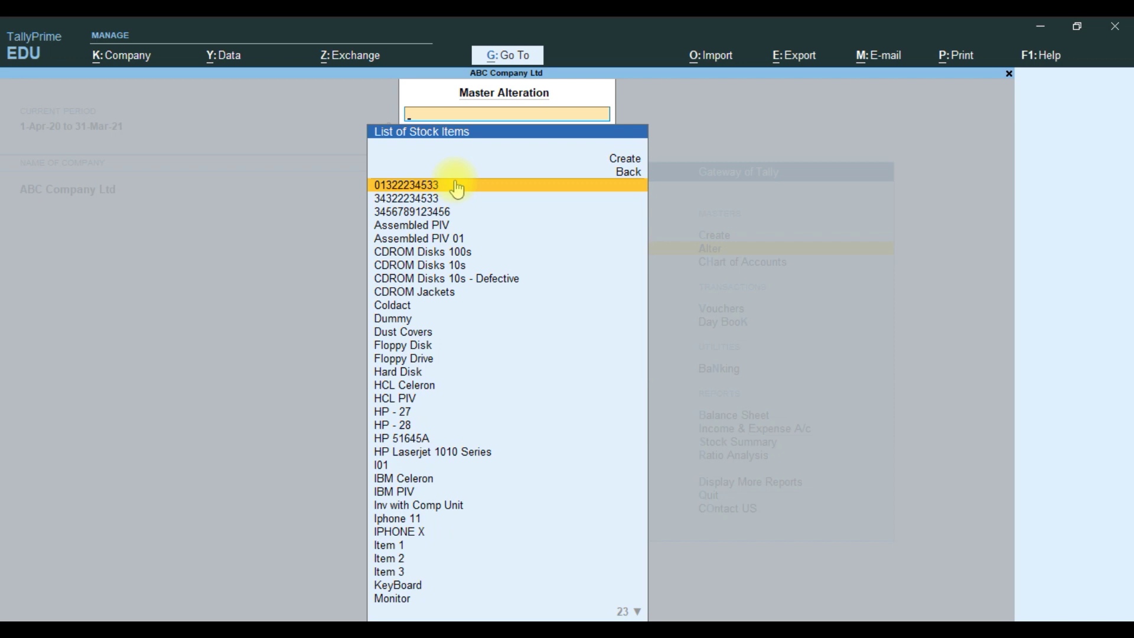
pyautogui.press('Down')
pyautogui.press('Down')
pyautogui.press('Down')
pyautogui.press('Down')
pyautogui.press('Down')
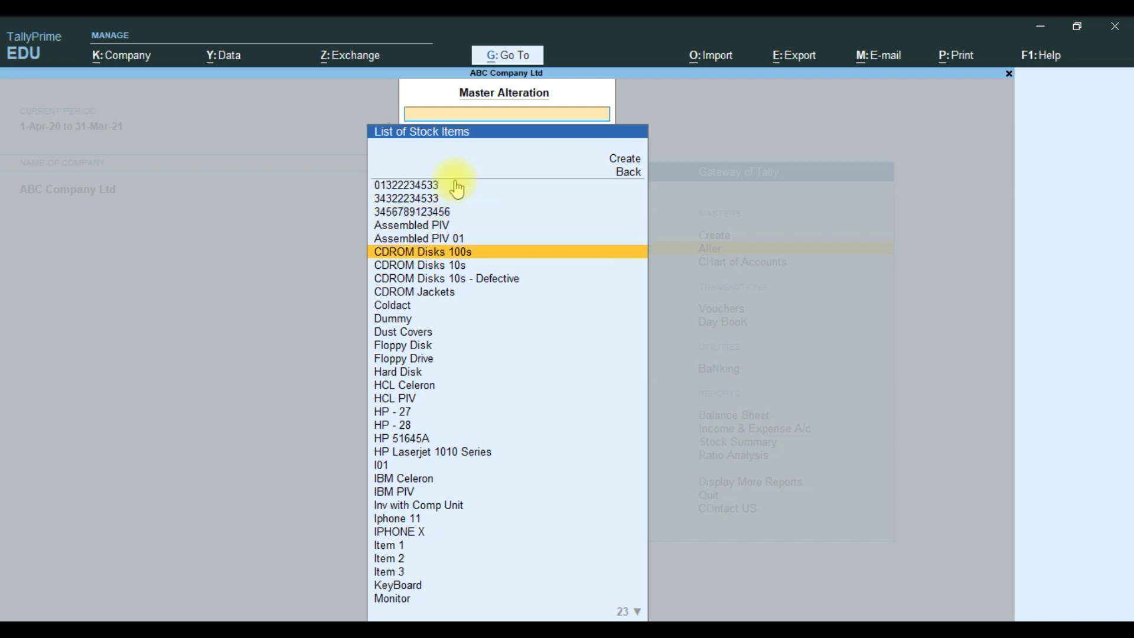
pyautogui.press('Return')
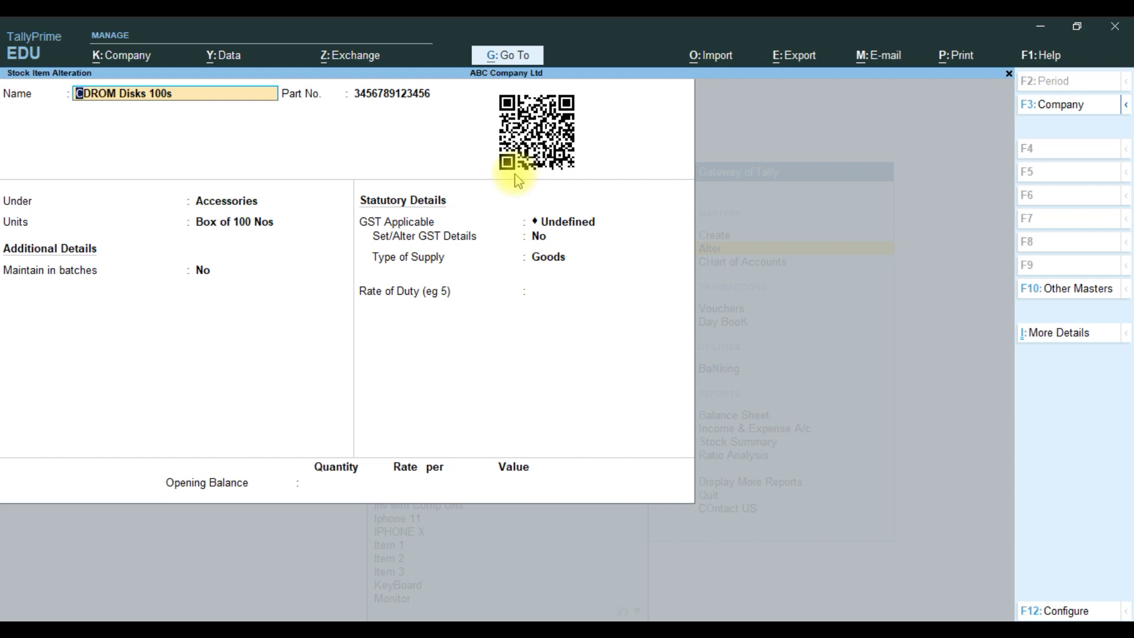
pyautogui.press('Escape')
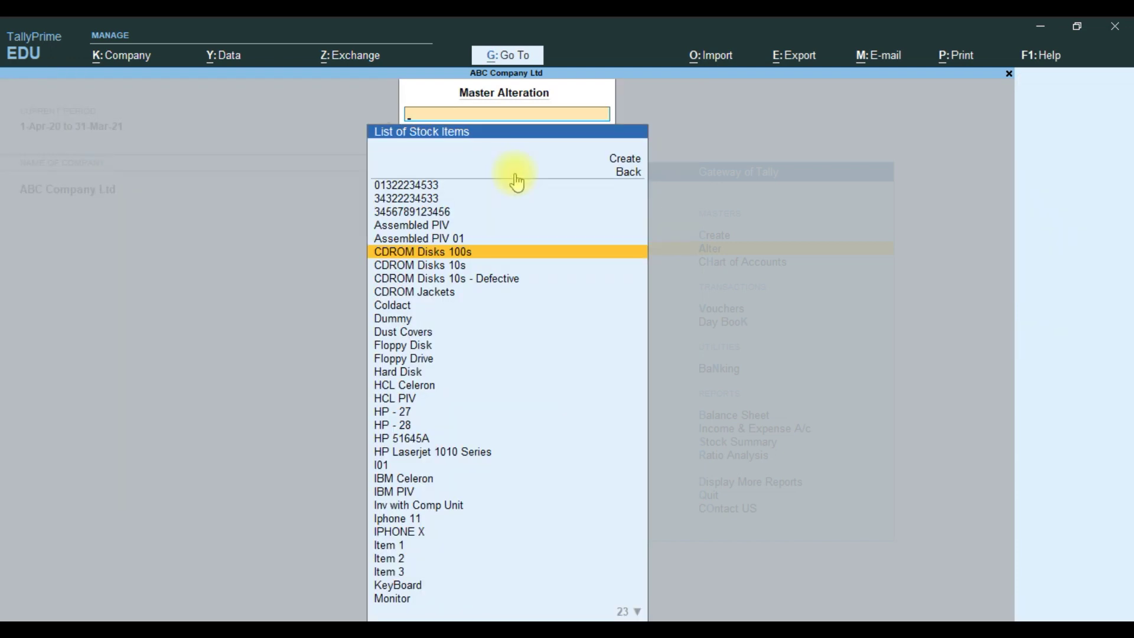
pyautogui.press('Escape')
pyautogui.press('Escape')
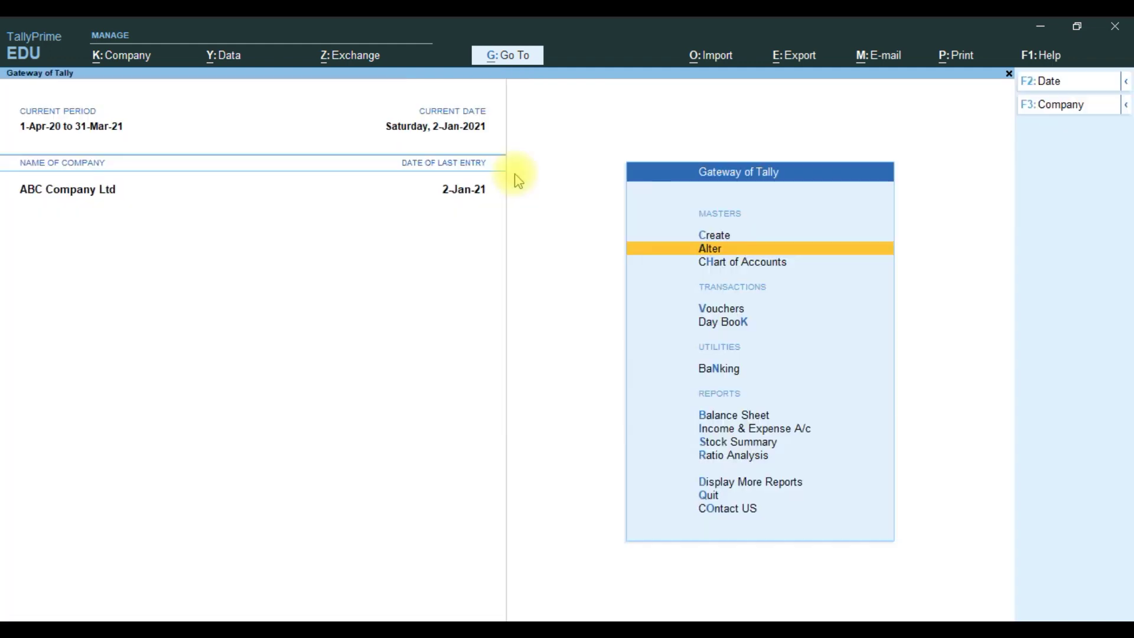
# Start creating a new stock item named Samsung S20.
pyautogui.press('Up')
pyautogui.press('Return')
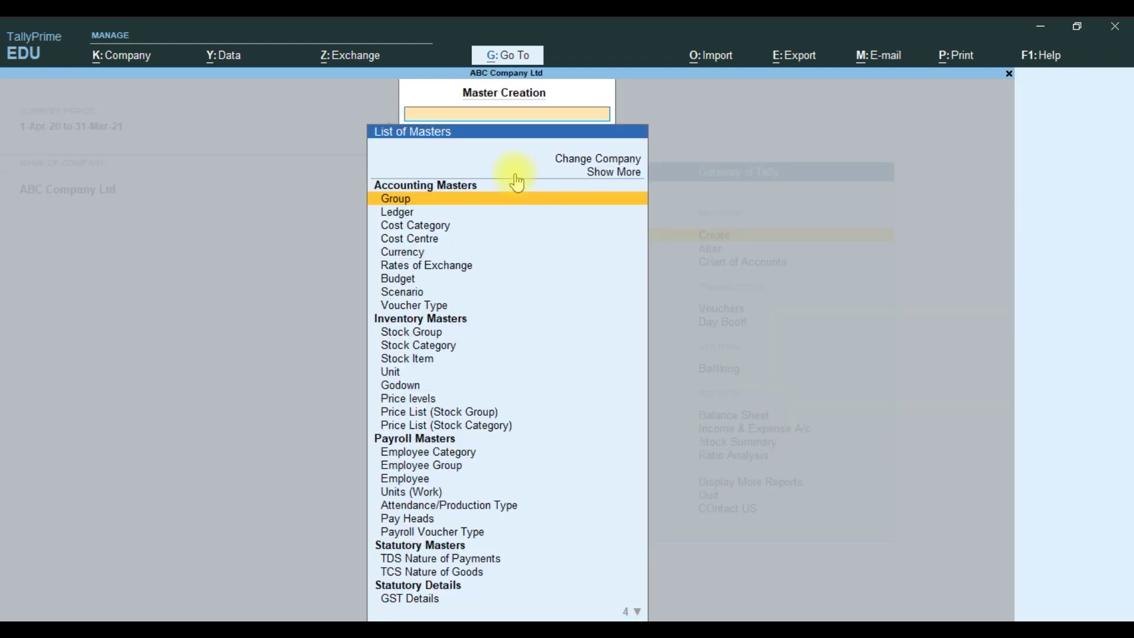
pyautogui.press('Down')
pyautogui.press('Down')
pyautogui.press('Down')
pyautogui.press('Down')
pyautogui.press('Down')
pyautogui.press('Down')
pyautogui.press('Down')
pyautogui.press('Down')
pyautogui.press('Down')
pyautogui.press('Down')
pyautogui.press('Down')
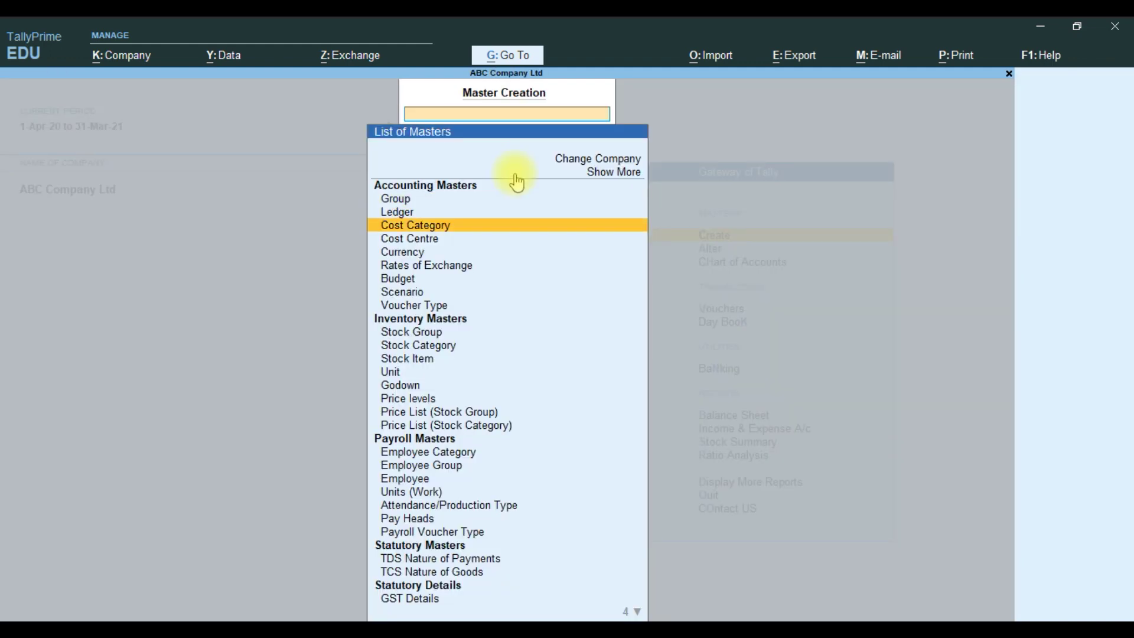
pyautogui.press('Return')
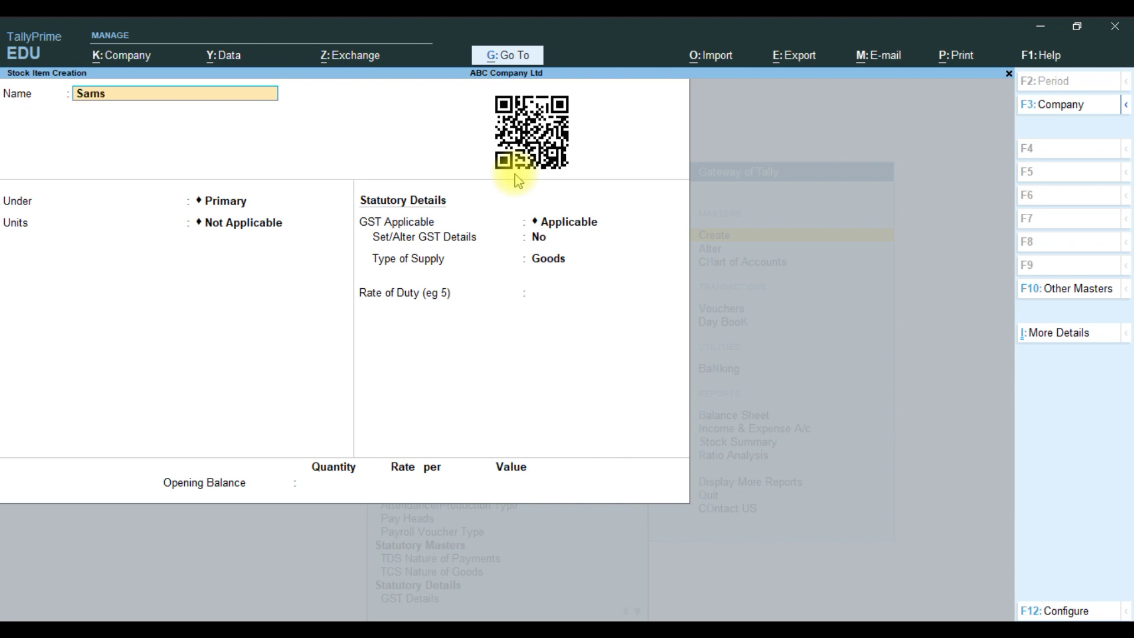
pyautogui.write('Samsung S')
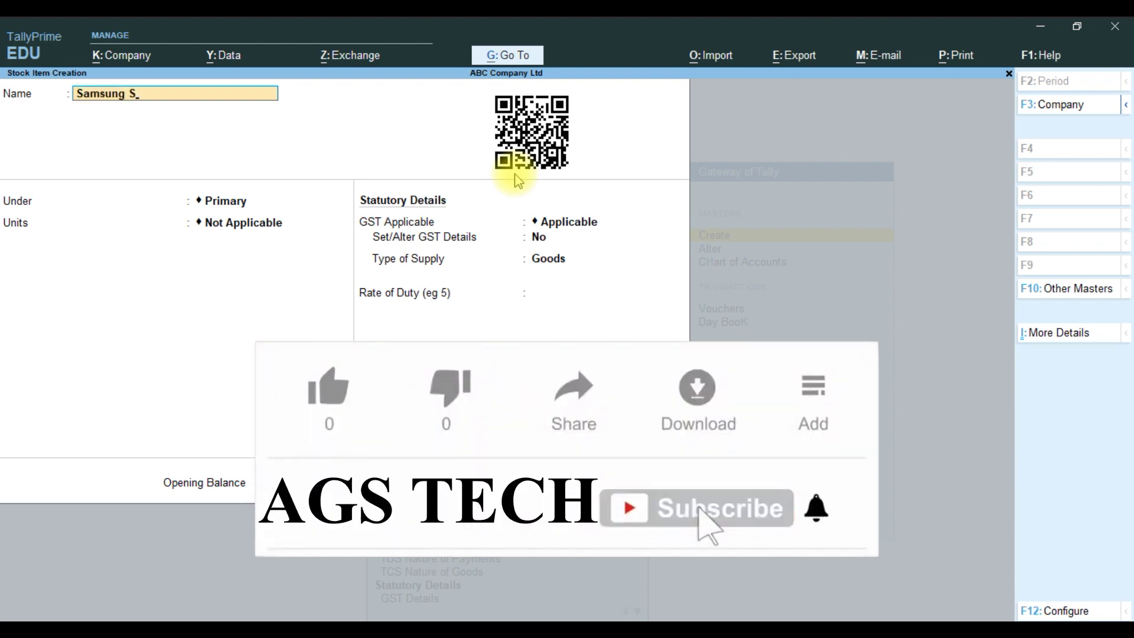
pyautogui.write('2')
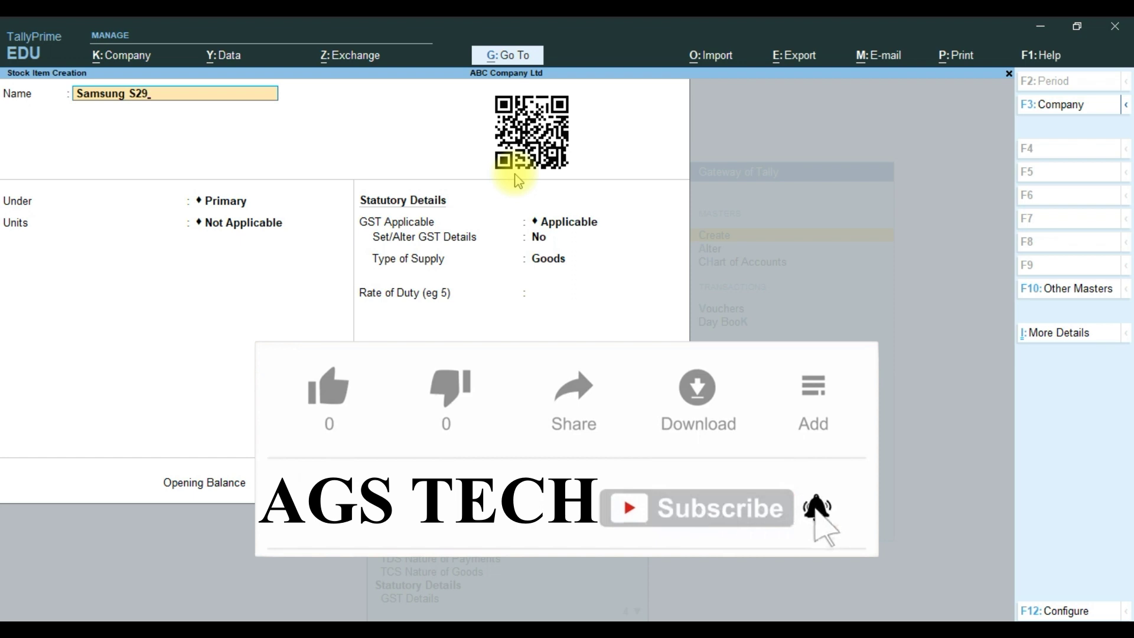
pyautogui.write('0')
pyautogui.press('Return')
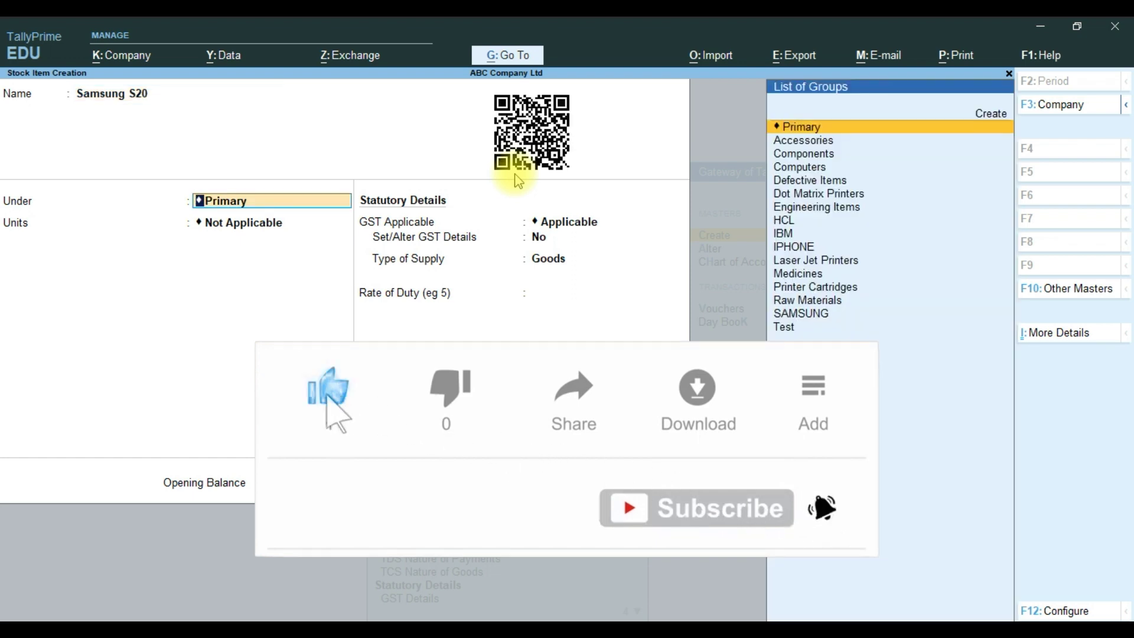
# Place it under SAMSUNG with Pcs units and batches on, then save it.
pyautogui.press('Down')
pyautogui.press('Down')
pyautogui.press('Down')
pyautogui.press('Down')
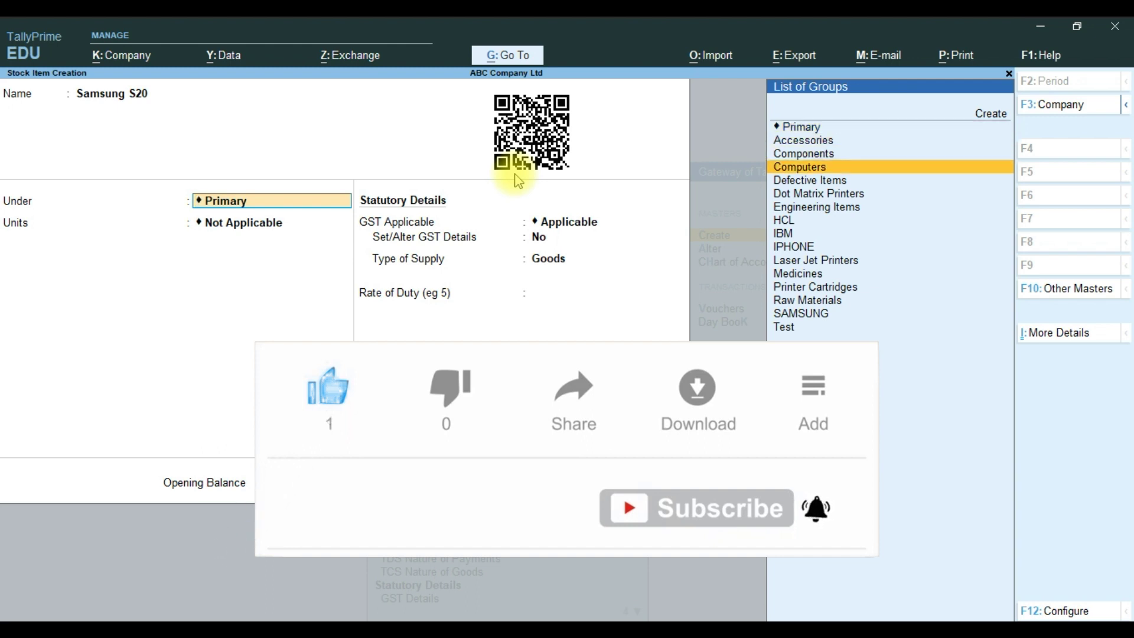
pyautogui.press('Up')
pyautogui.press('Up')
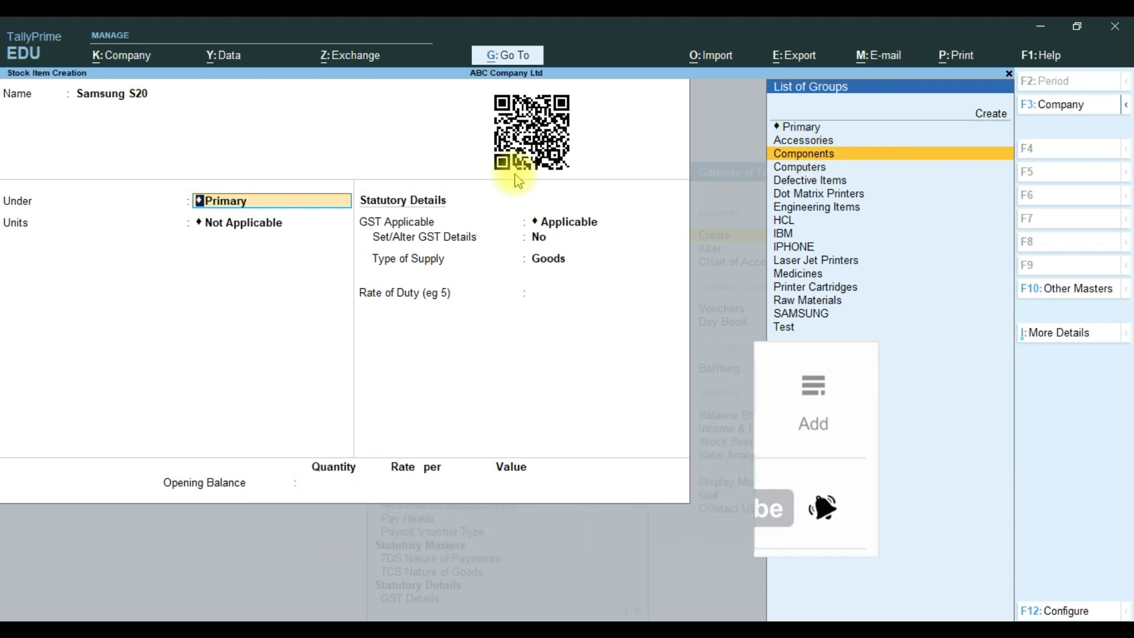
pyautogui.press('Down')
pyautogui.press('Down')
pyautogui.press('Down')
pyautogui.press('Down')
pyautogui.press('Down')
pyautogui.press('Down')
pyautogui.press('Down')
pyautogui.press('Down')
pyautogui.press('Down')
pyautogui.press('Down')
pyautogui.press('Down')
pyautogui.press('Down')
pyautogui.press('Return')
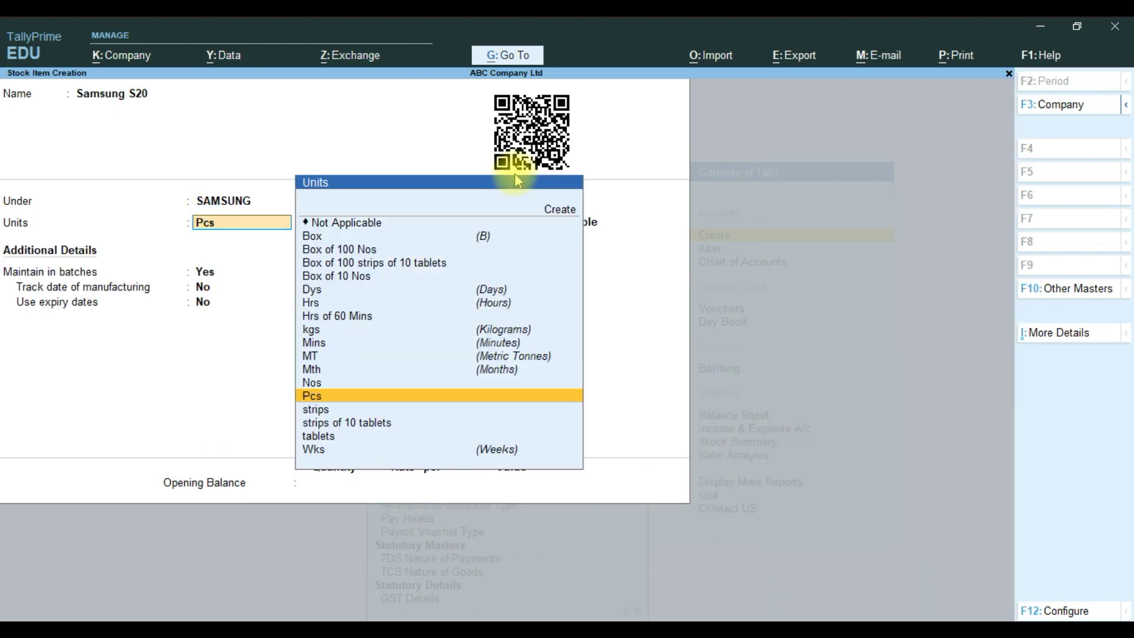
pyautogui.press('Return')
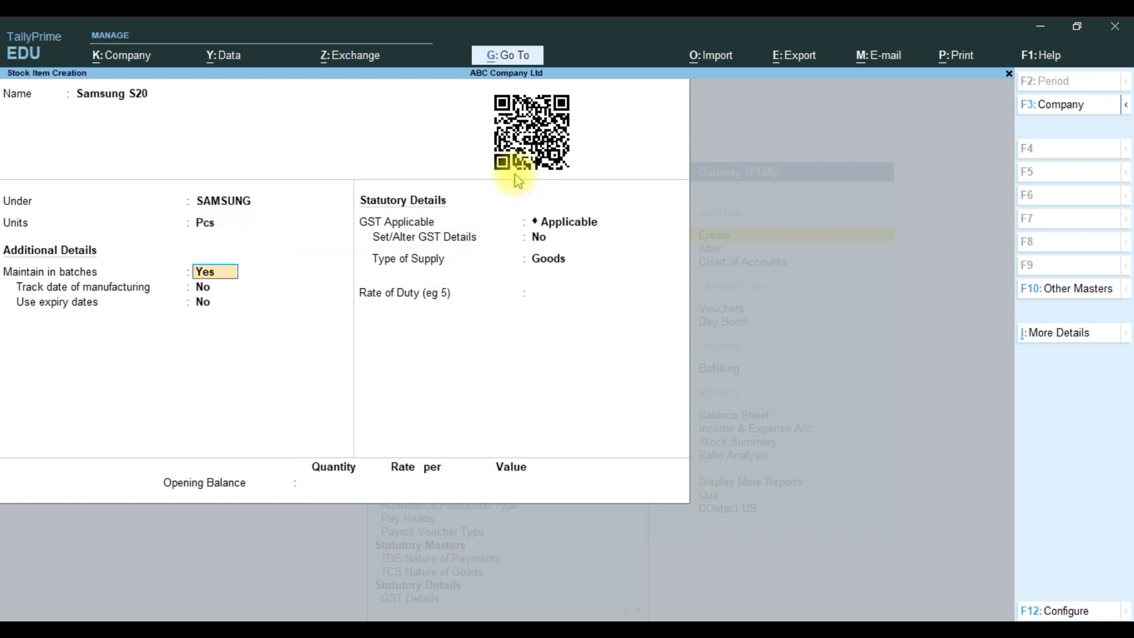
pyautogui.press('Return')
pyautogui.press('Return')
pyautogui.press('Return')
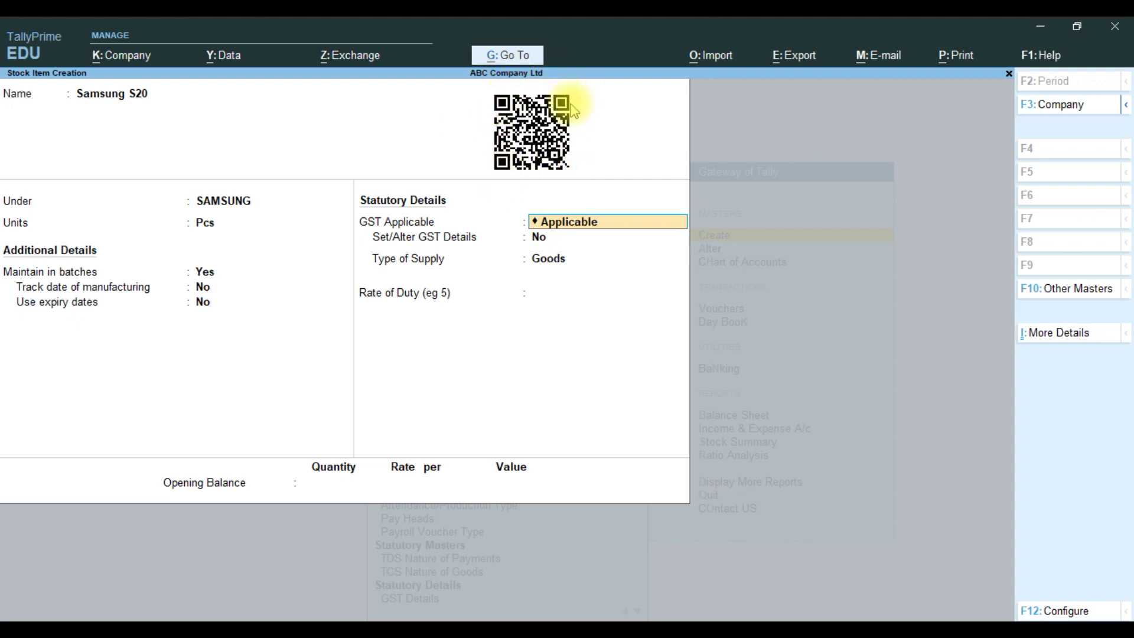
pyautogui.press('Return')
pyautogui.press('Return')
pyautogui.press('Return')
pyautogui.press('Return')
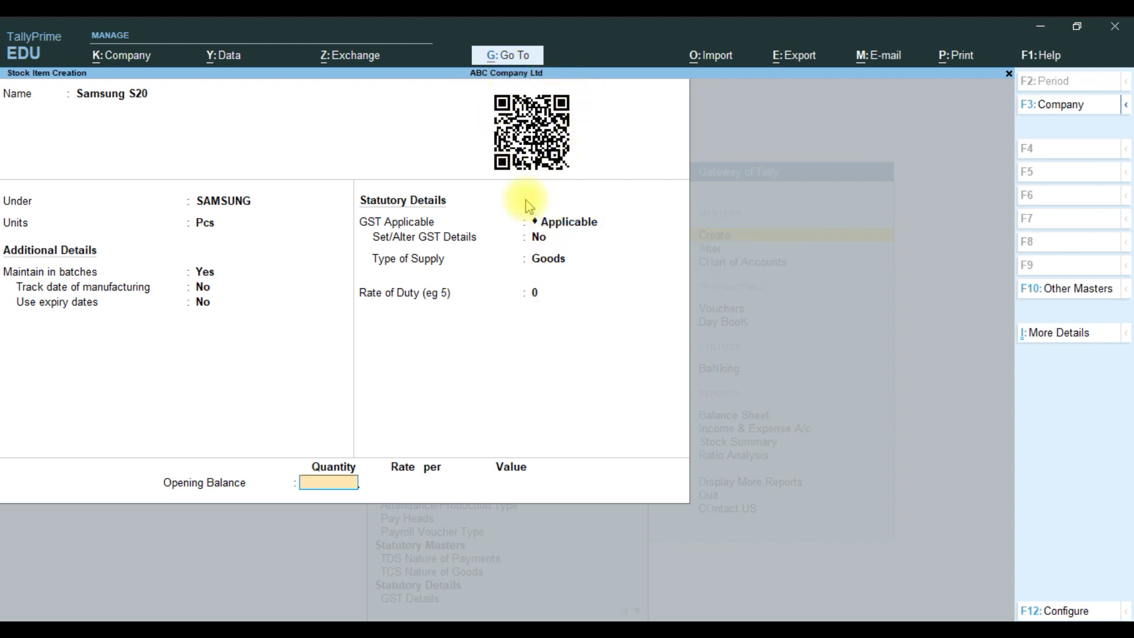
pyautogui.press('Return')
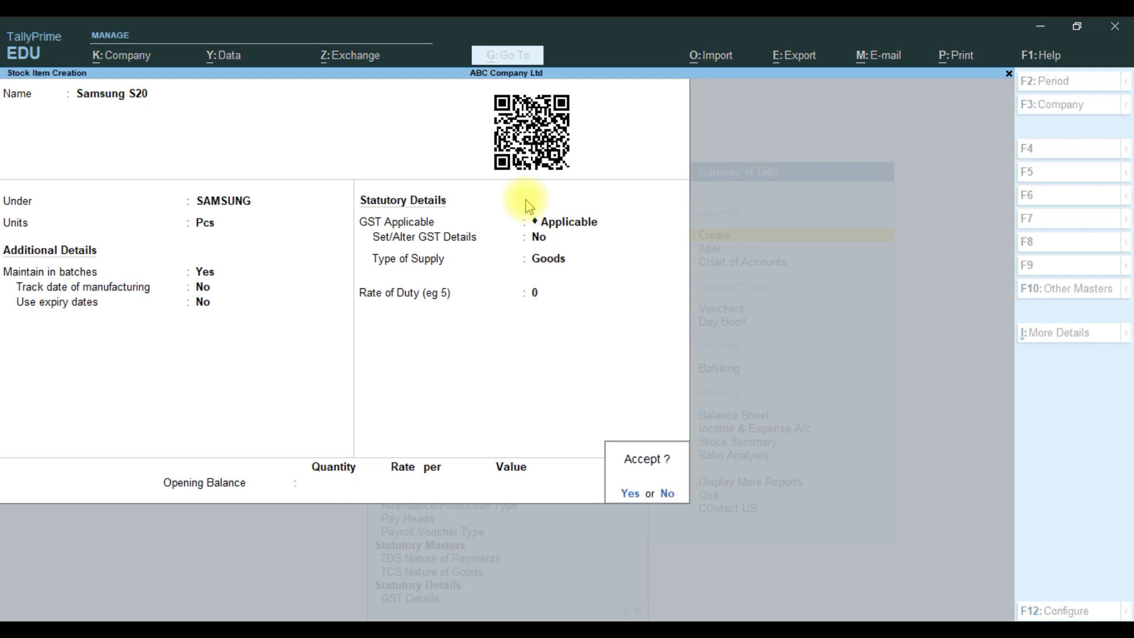
pyautogui.press('Return')
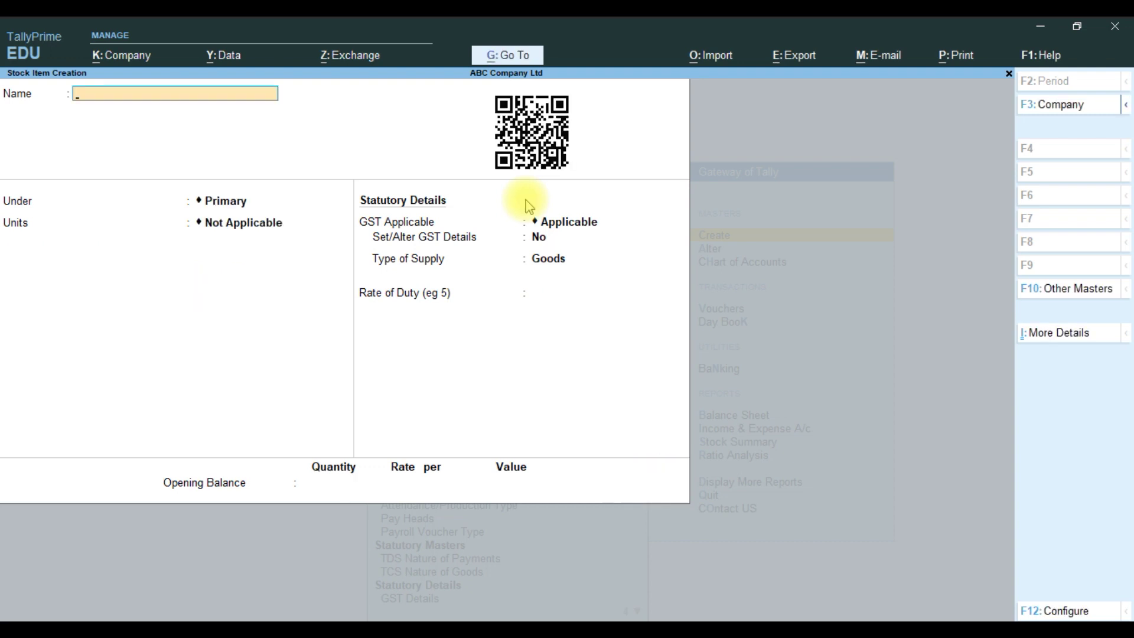
pyautogui.press('Escape')
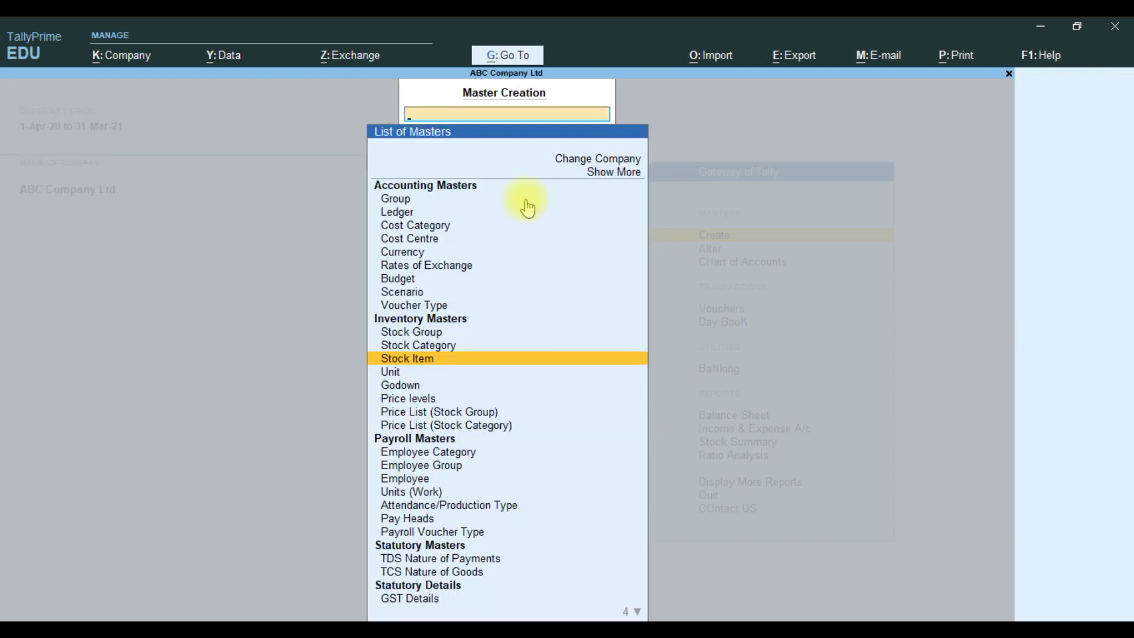
pyautogui.press('Down')
# Open Samsung S20 for alteration through Alter > Stock Item, searching with 'Sa'.
pyautogui.press('Up')
pyautogui.press('Escape')
pyautogui.press('a')
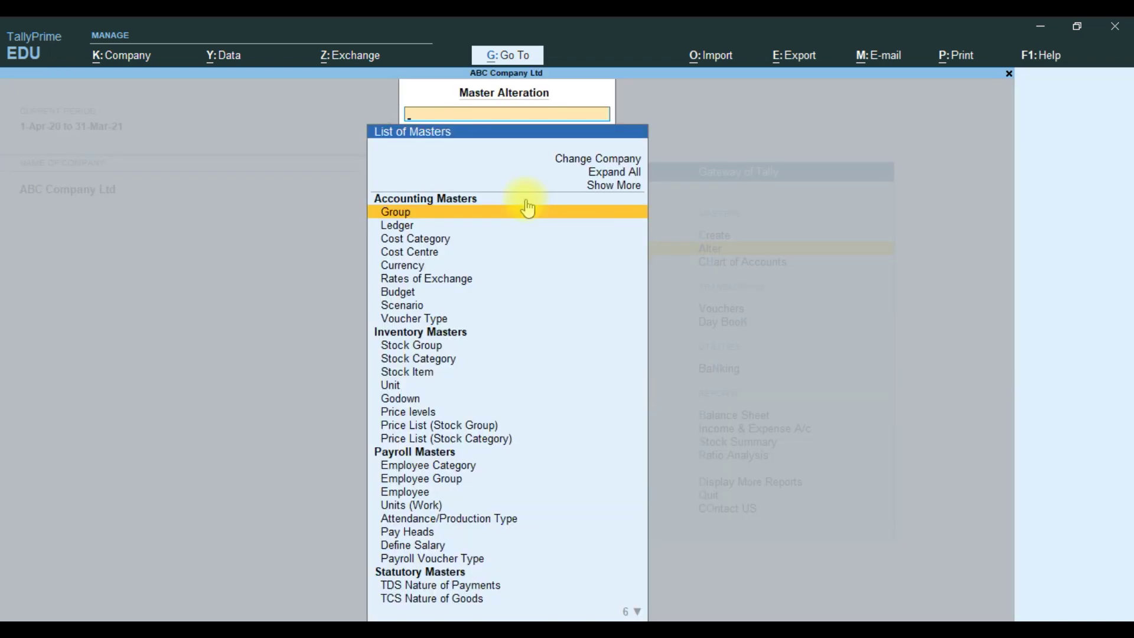
pyautogui.press('Down')
pyautogui.press('Down')
pyautogui.press('Down')
pyautogui.press('Down')
pyautogui.press('Down')
pyautogui.press('Down')
pyautogui.press('Down')
pyautogui.press('Down')
pyautogui.press('Down')
pyautogui.press('Down')
pyautogui.press('Down')
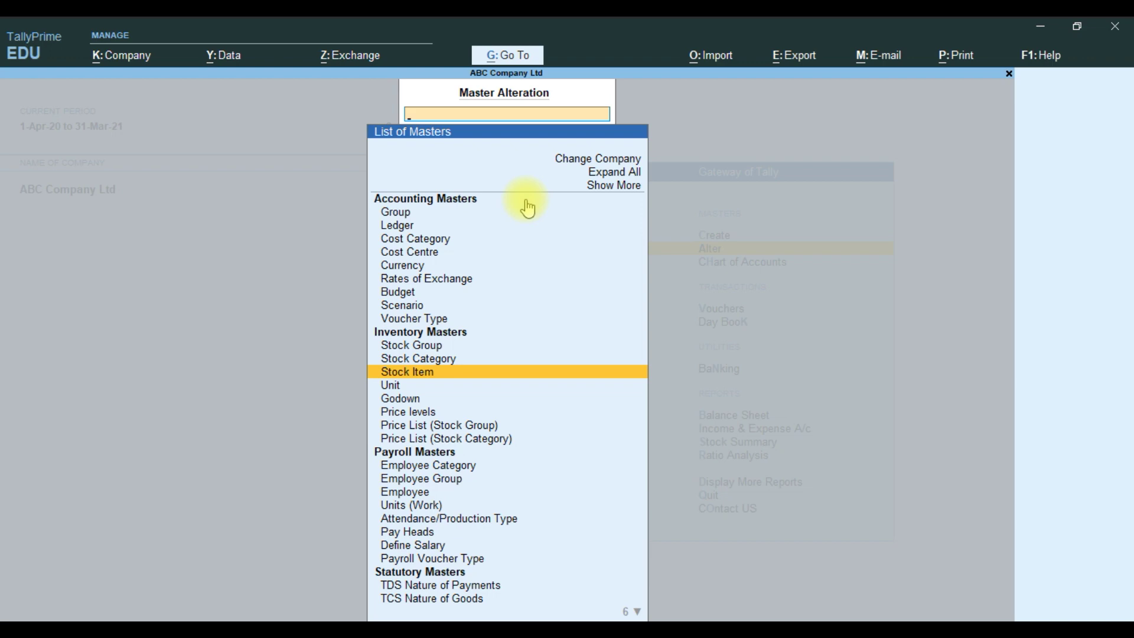
pyautogui.press('Up')
pyautogui.press('Return')
pyautogui.press('Escape')
pyautogui.press('Down')
pyautogui.press('Return')
pyautogui.write('Sa')
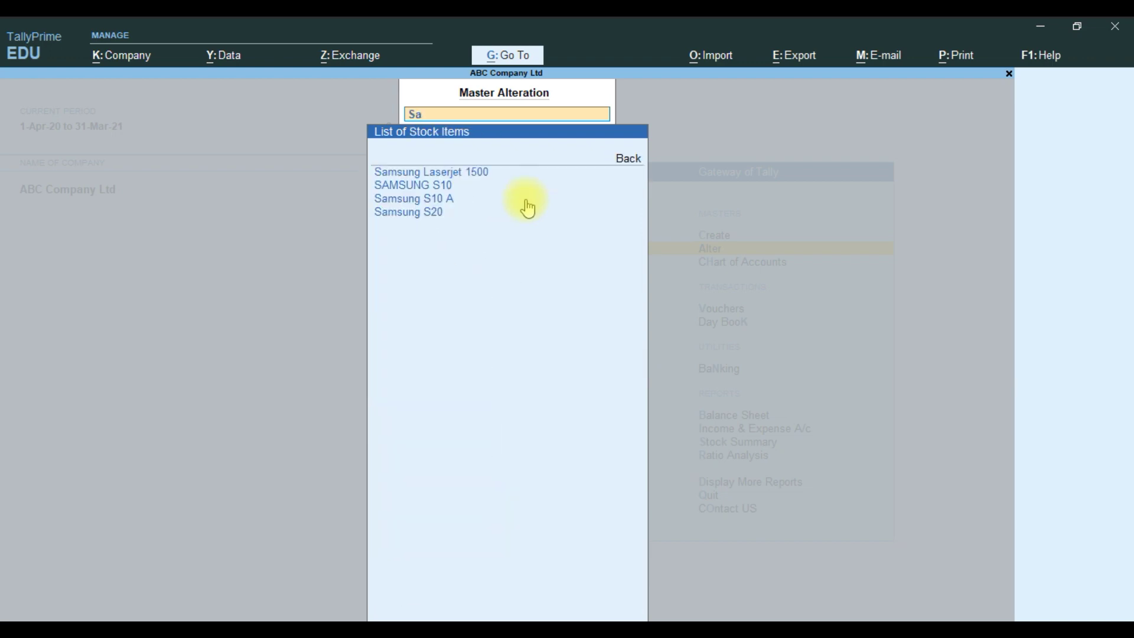
pyautogui.press('Down')
pyautogui.press('Down')
pyautogui.press('Down')
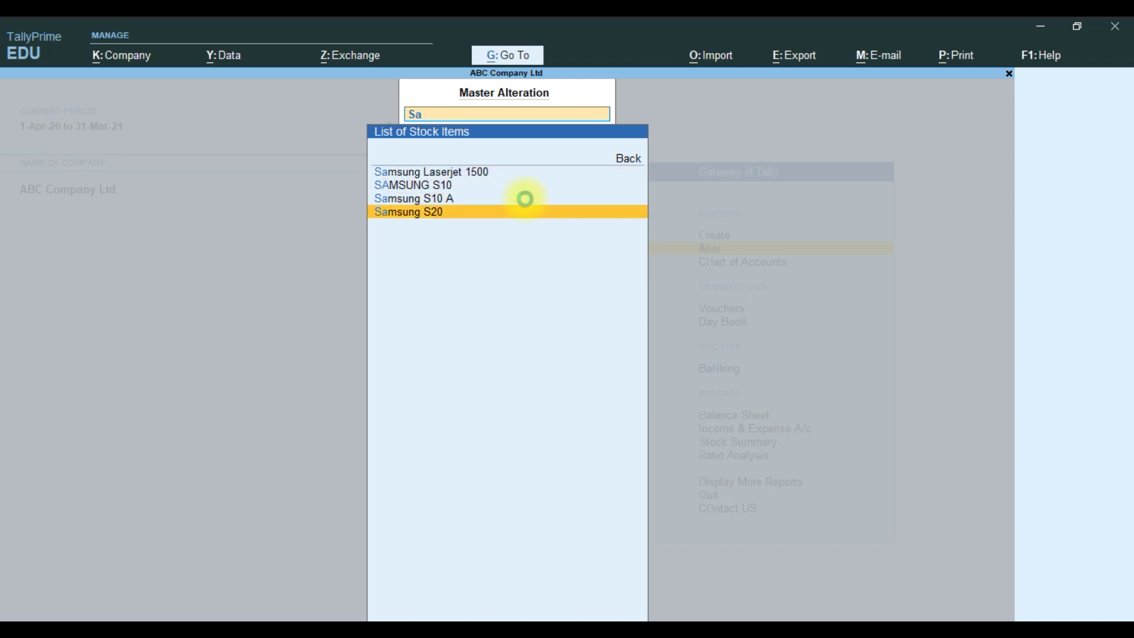
pyautogui.press('Return')
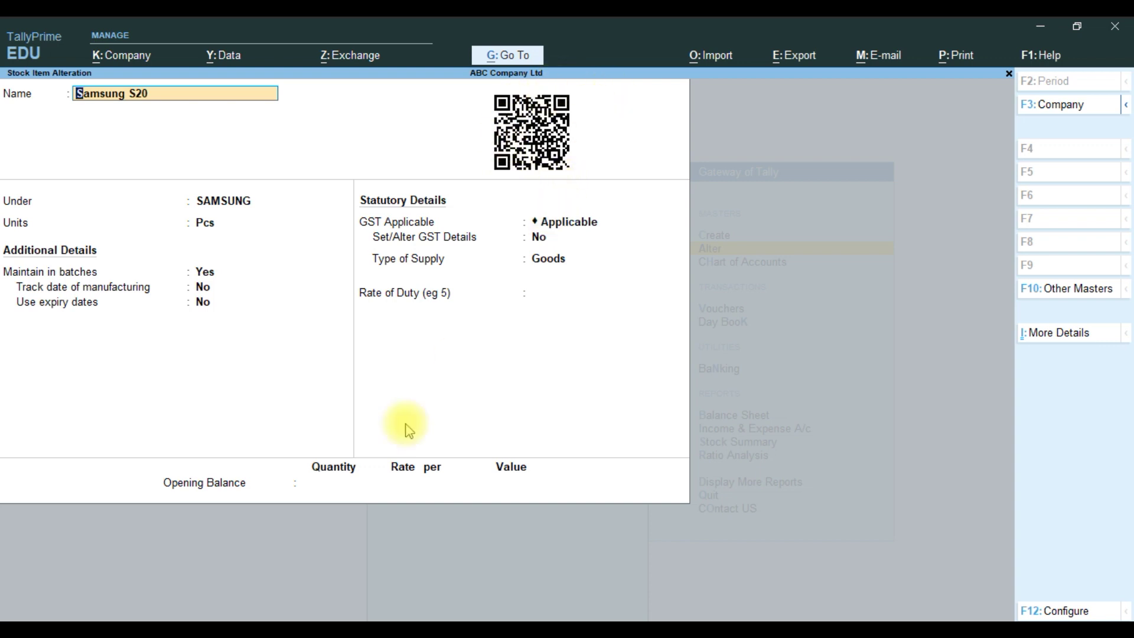
pyautogui.click(330, 485)
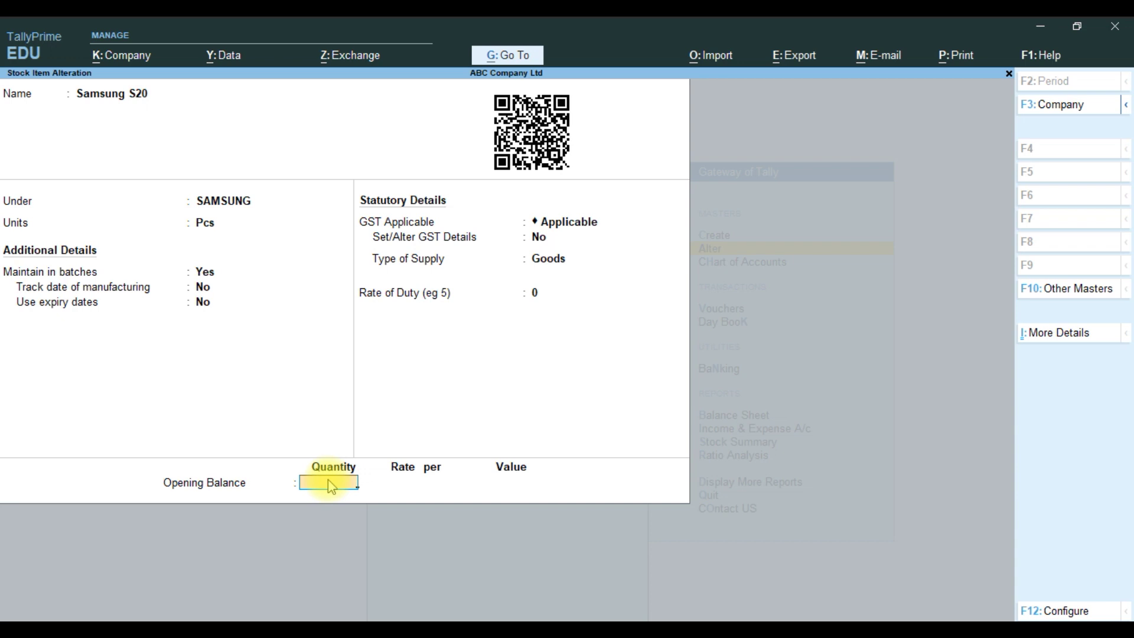
# Enter an opening balance of 2 Pcs in Main Location, batch S20A1, at 60,000, and save.
pyautogui.press('Return')
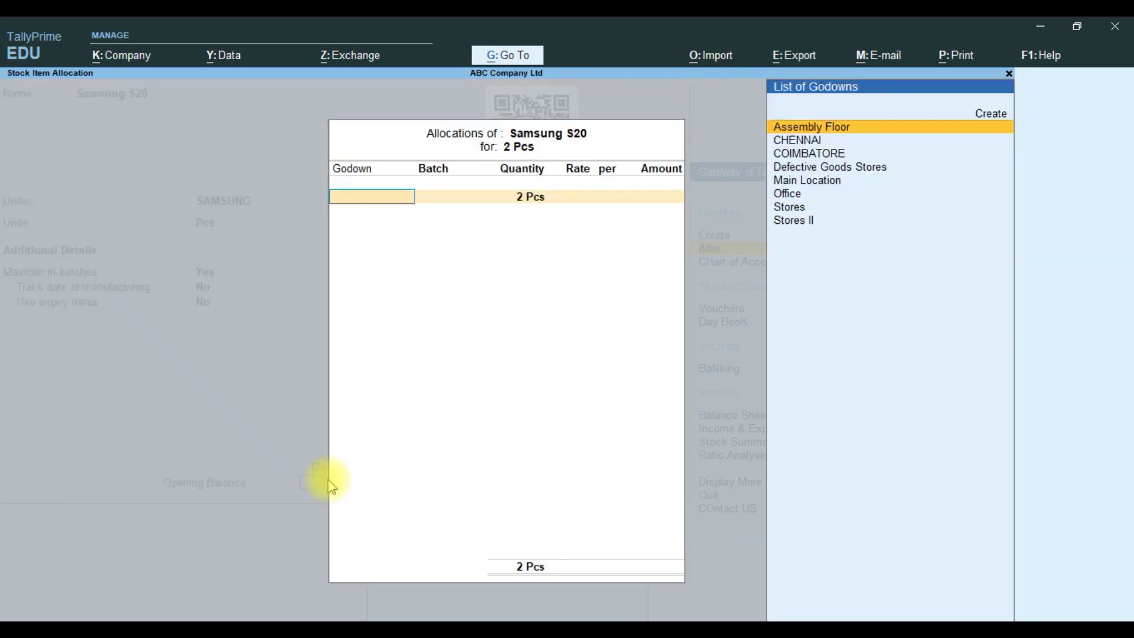
pyautogui.press('Down')
pyautogui.press('Down')
pyautogui.press('Down')
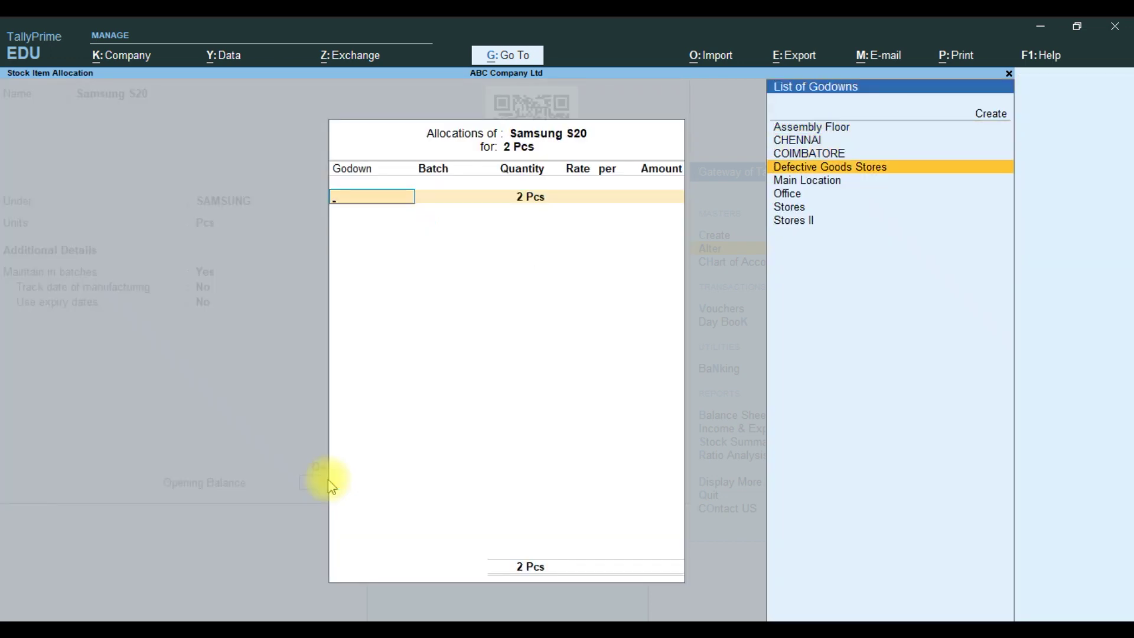
pyautogui.press('Down')
pyautogui.press('Return')
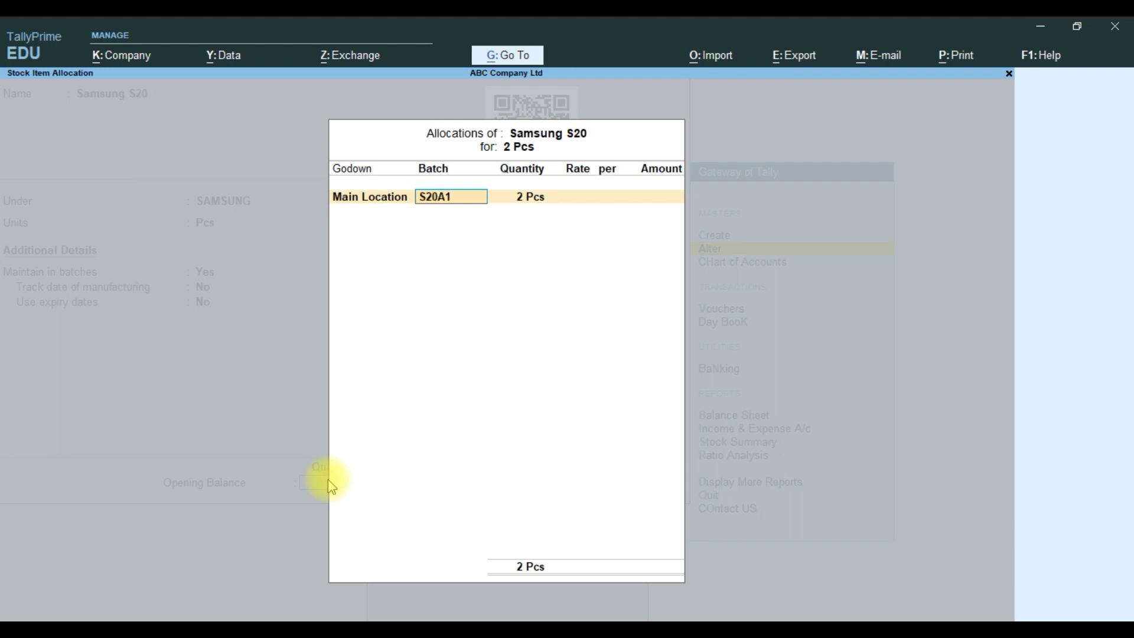
pyautogui.press('Return')
pyautogui.press('Return')
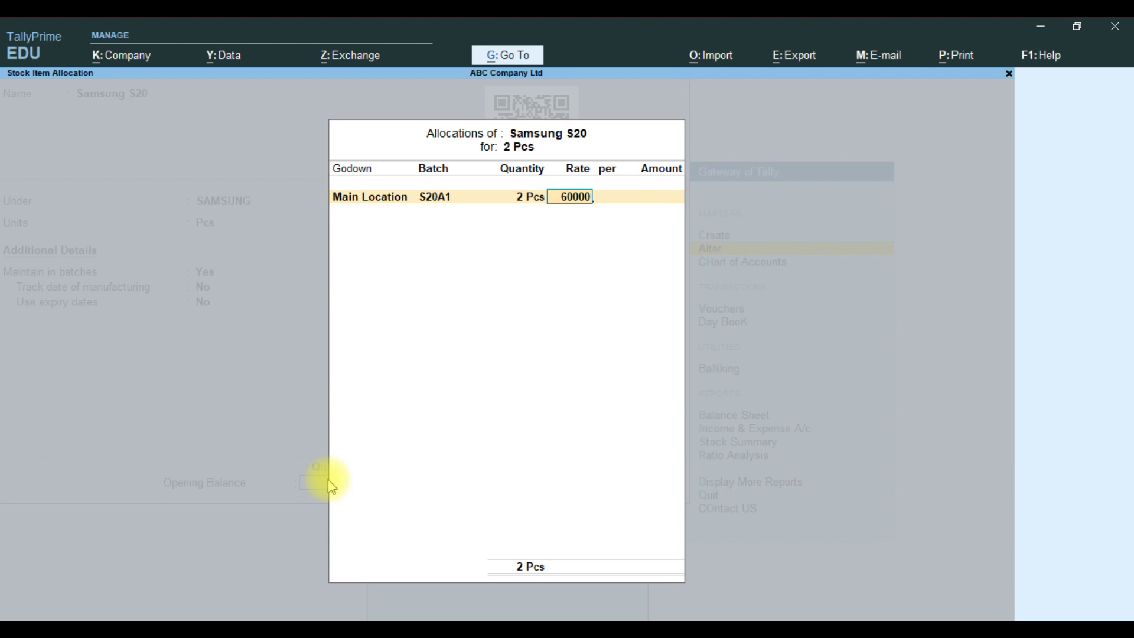
pyautogui.press('Return')
pyautogui.press('Return')
pyautogui.press('Return')
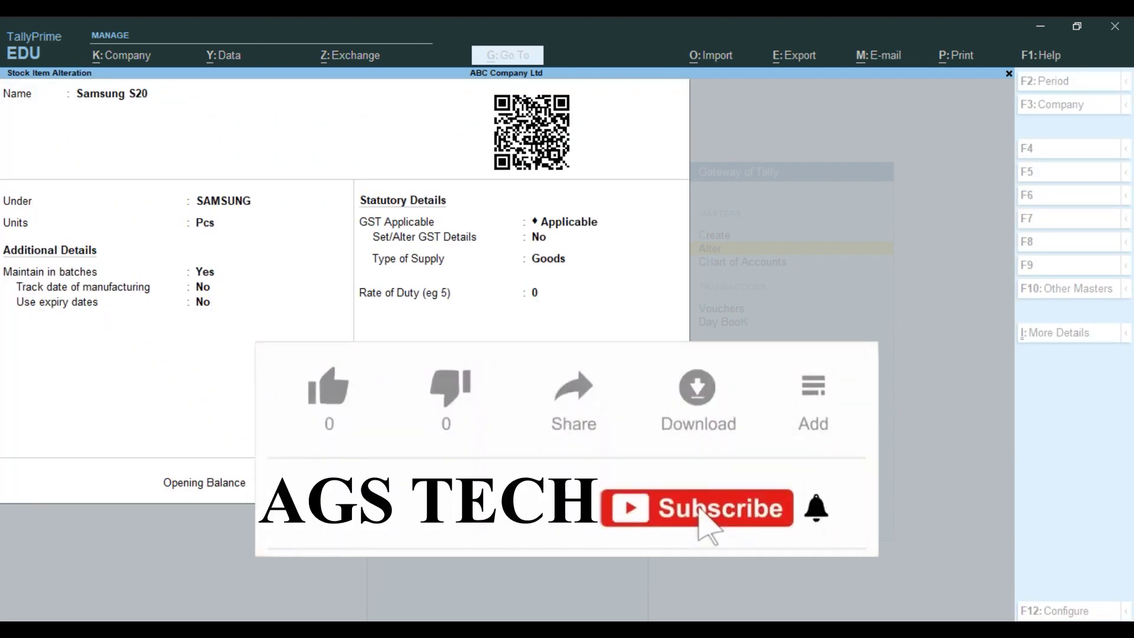
pyautogui.press('Return')
pyautogui.press('Return')
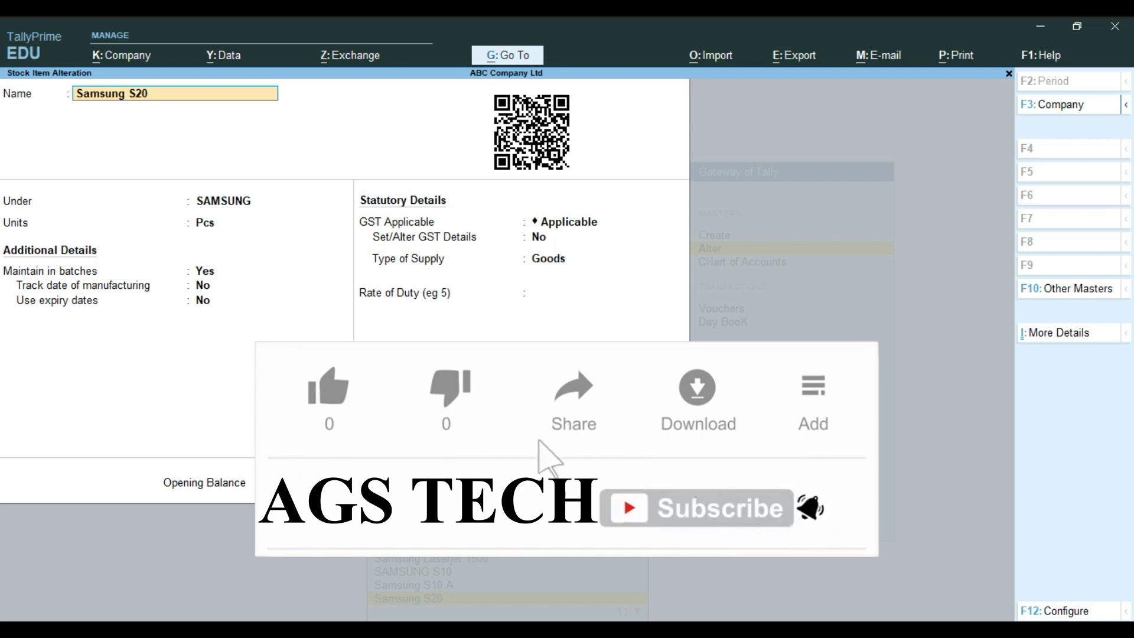
pyautogui.press('Escape')
# Return to the Gateway of Tally and open the Stock Summary report.
pyautogui.press('Escape')
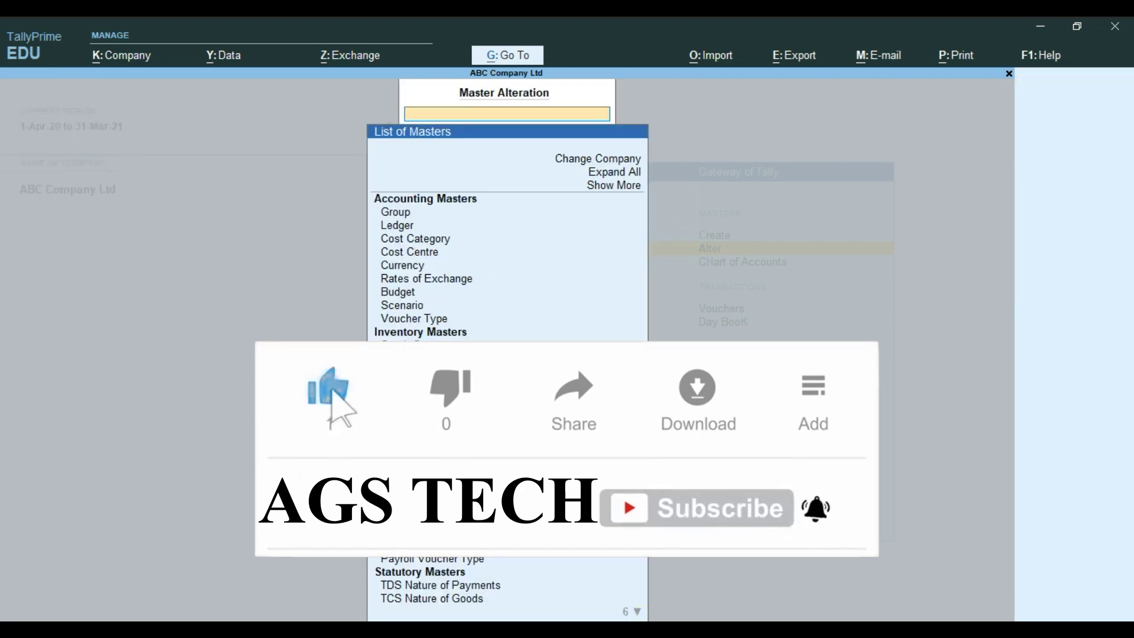
pyautogui.press('Escape')
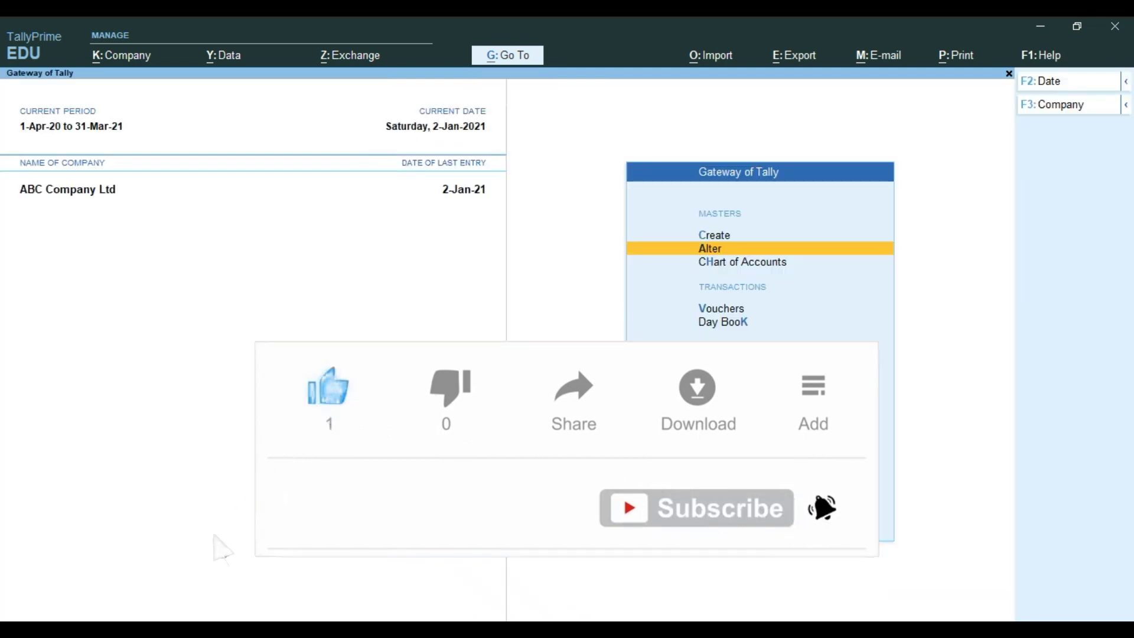
pyautogui.press('Escape')
pyautogui.press('Escape')
pyautogui.press('Up')
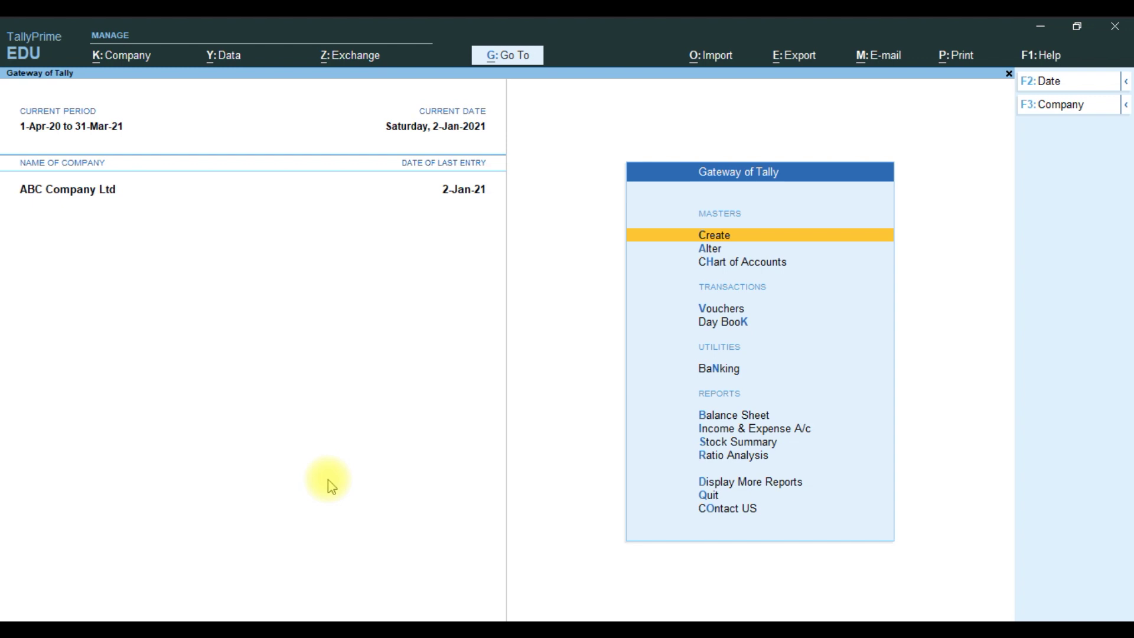
pyautogui.press('Down')
pyautogui.press('Down')
pyautogui.press('Down')
pyautogui.press('Down')
pyautogui.press('Down')
pyautogui.press('Down')
pyautogui.press('Down')
pyautogui.press('Down')
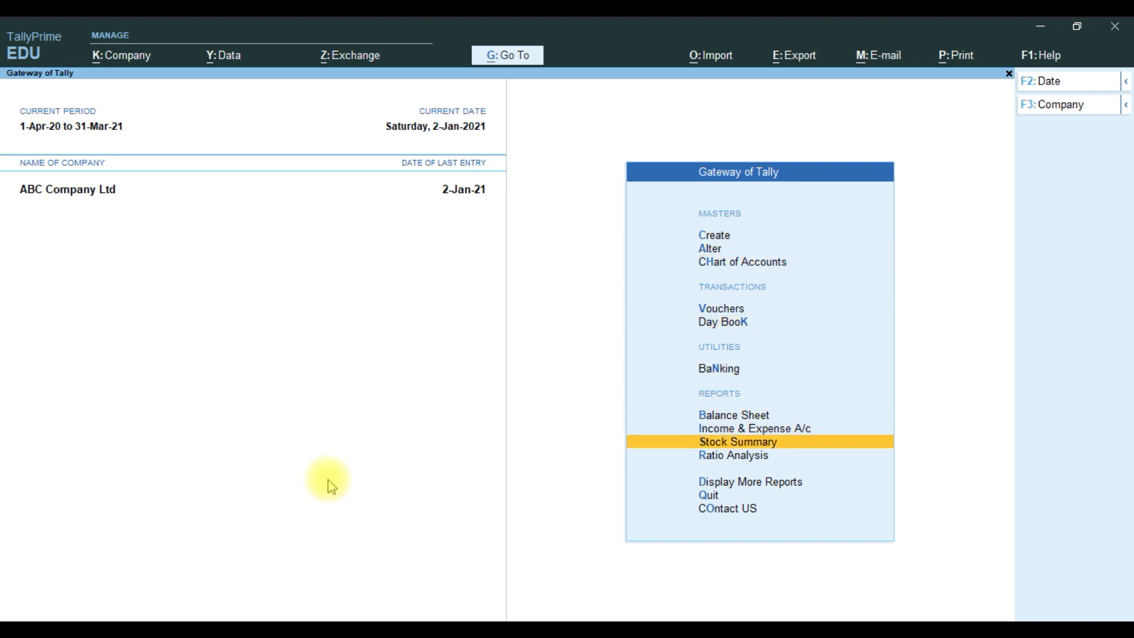
pyautogui.press('Return')
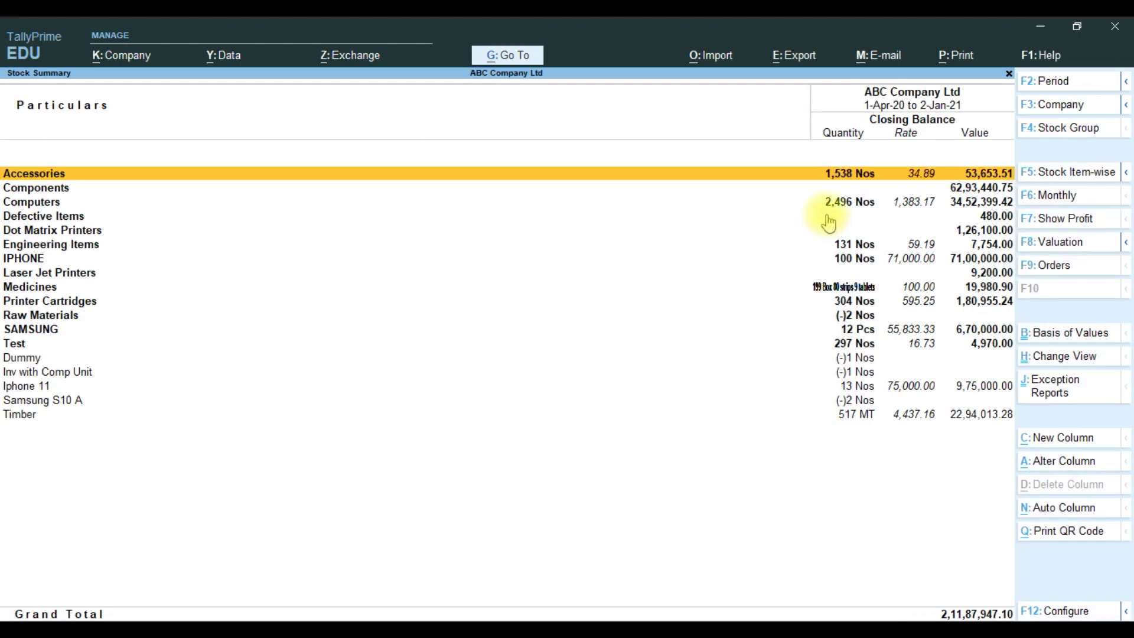
pyautogui.click(1055, 183)
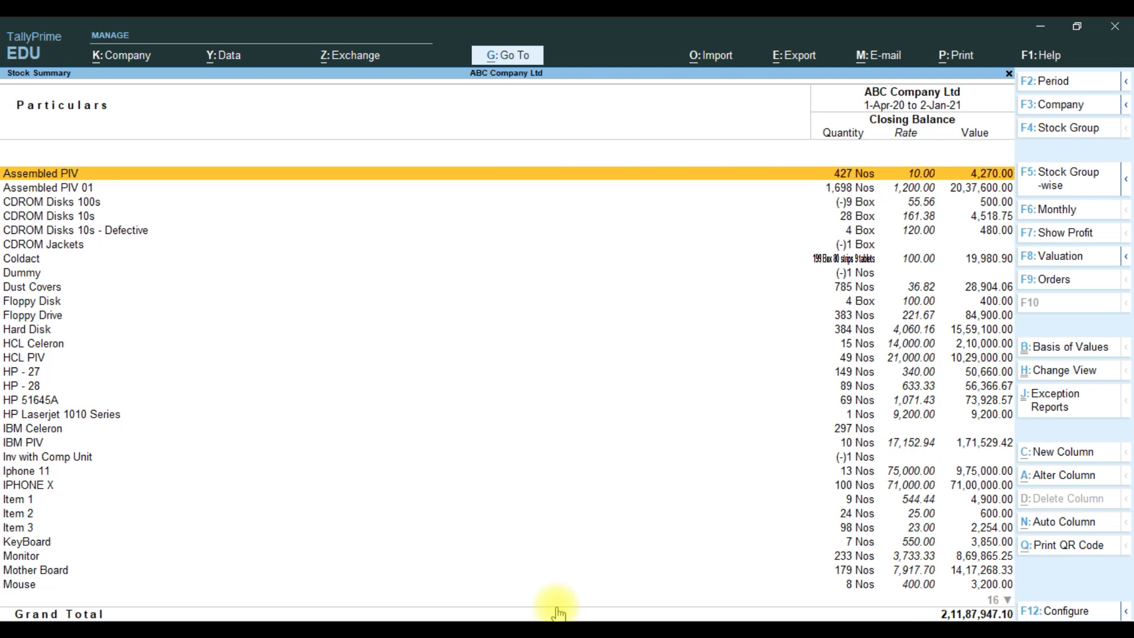
# Mark Assembled PIV in the item-wise list and start Print QR Code.
pyautogui.press('Down')
pyautogui.press('Down')
pyautogui.press('Down')
pyautogui.press('Down')
pyautogui.press('Up')
pyautogui.press('Up')
pyautogui.press('Up')
pyautogui.press('Up')
pyautogui.press('Return')
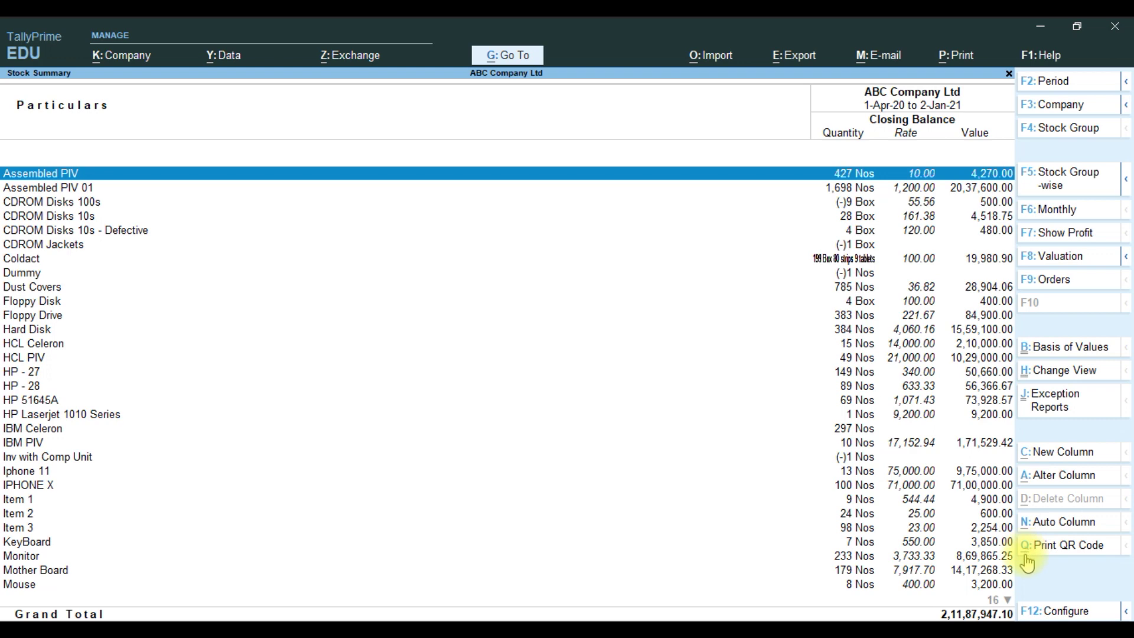
pyautogui.click(1071, 558)
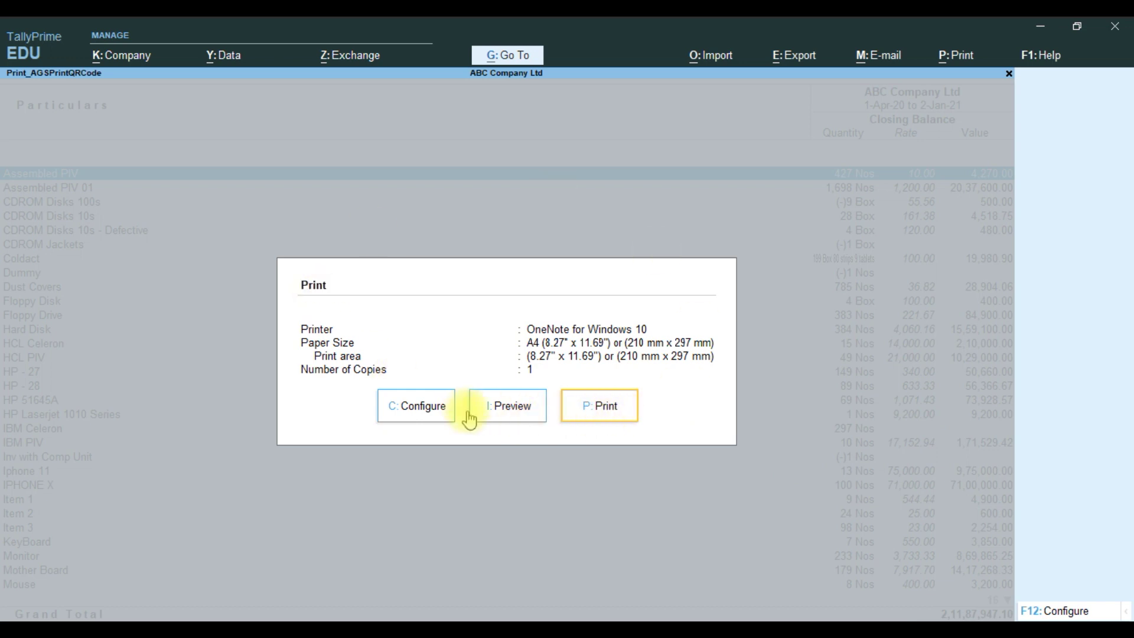
# Preview and zoom into the Assembled PIV QR label, then close it.
pyautogui.click(502, 415)
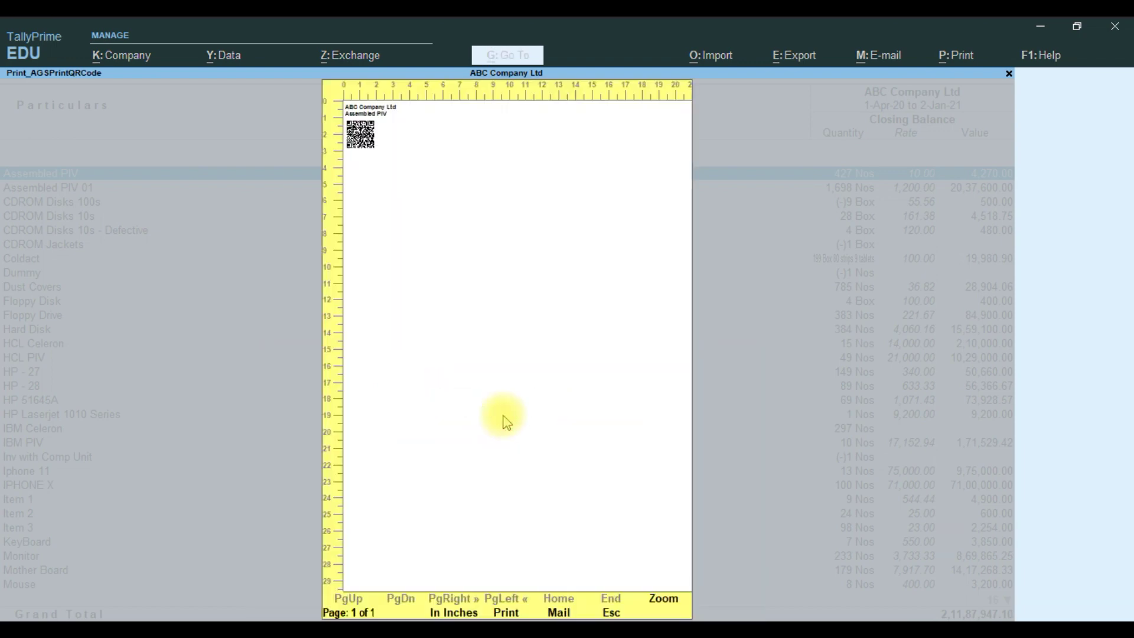
pyautogui.click(483, 415)
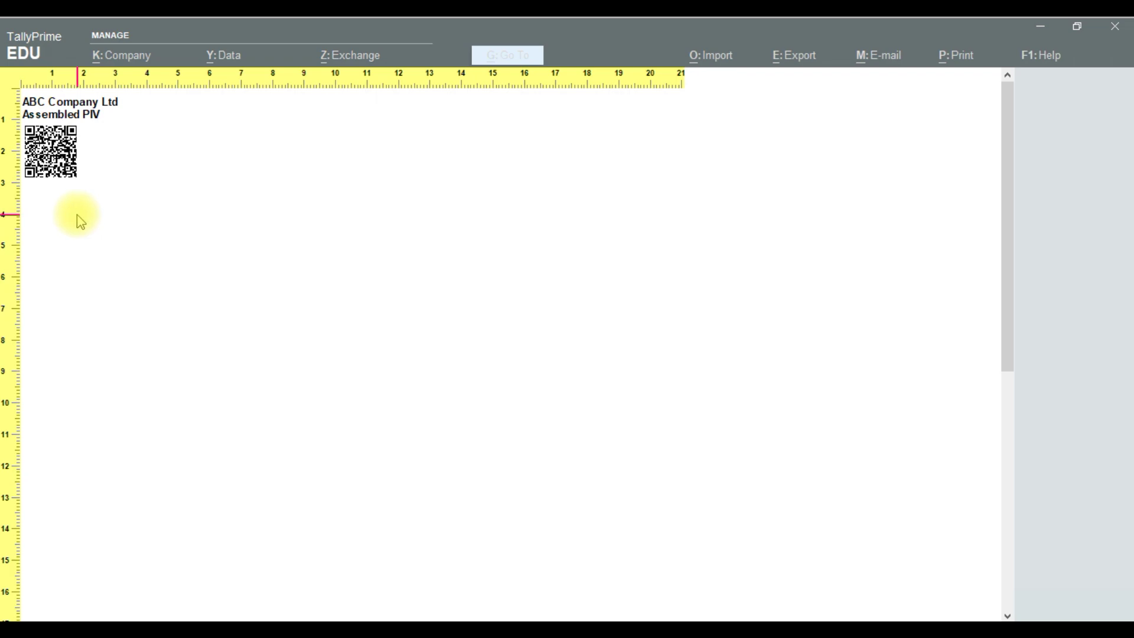
pyautogui.press('Escape')
pyautogui.press('Escape')
pyautogui.press('Escape')
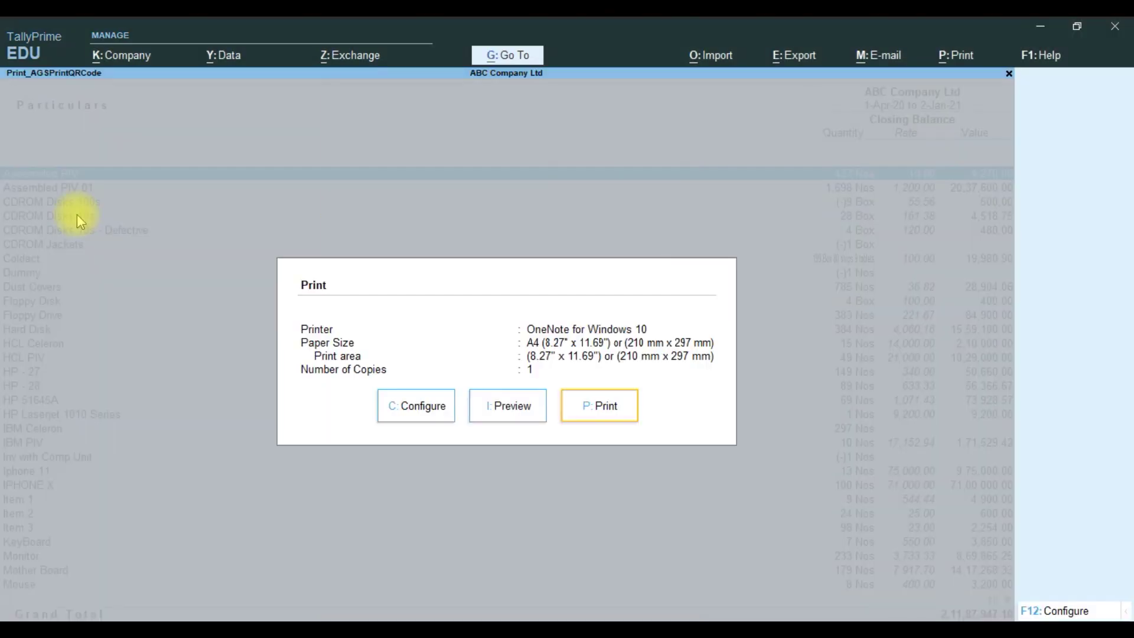
# Mark Assembled PIV 01 and the three CDROM Disks items, then start Print QR Code.
pyautogui.press('space')
pyautogui.press('space')
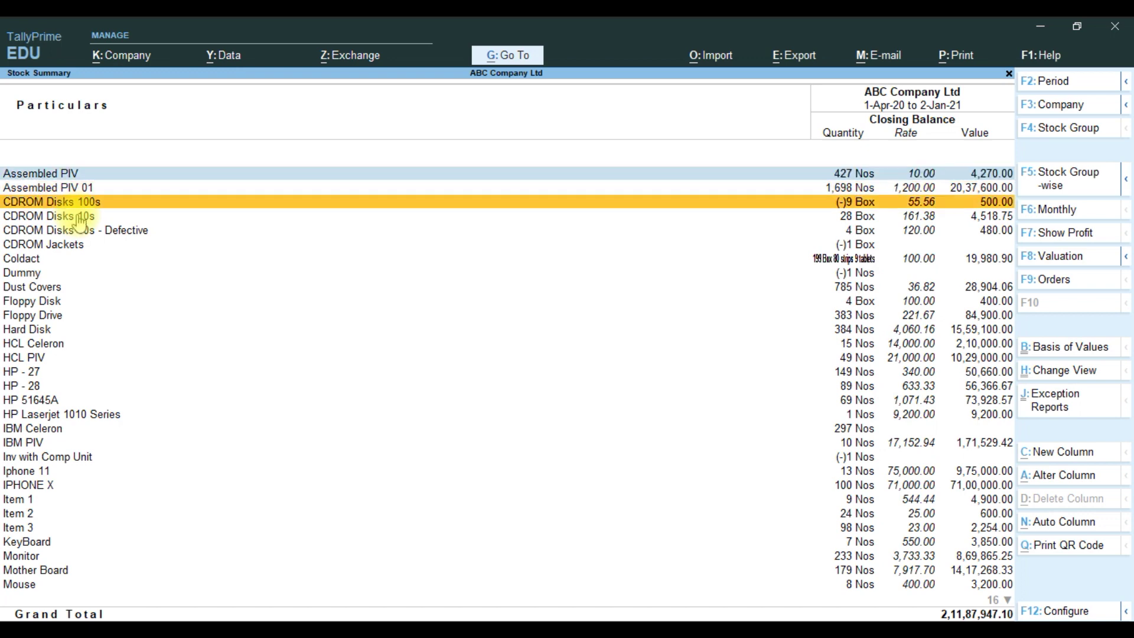
pyautogui.press('Up')
pyautogui.press('Up')
pyautogui.press('Down')
pyautogui.press('Down')
pyautogui.press('space')
pyautogui.press('space')
pyautogui.press('space')
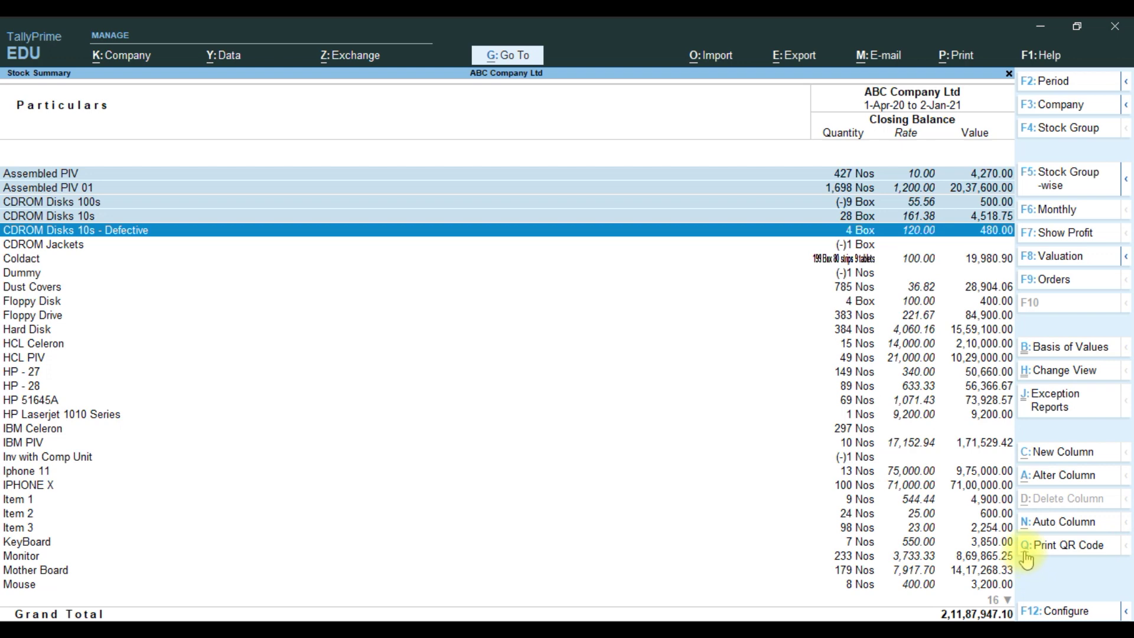
pyautogui.click(1069, 548)
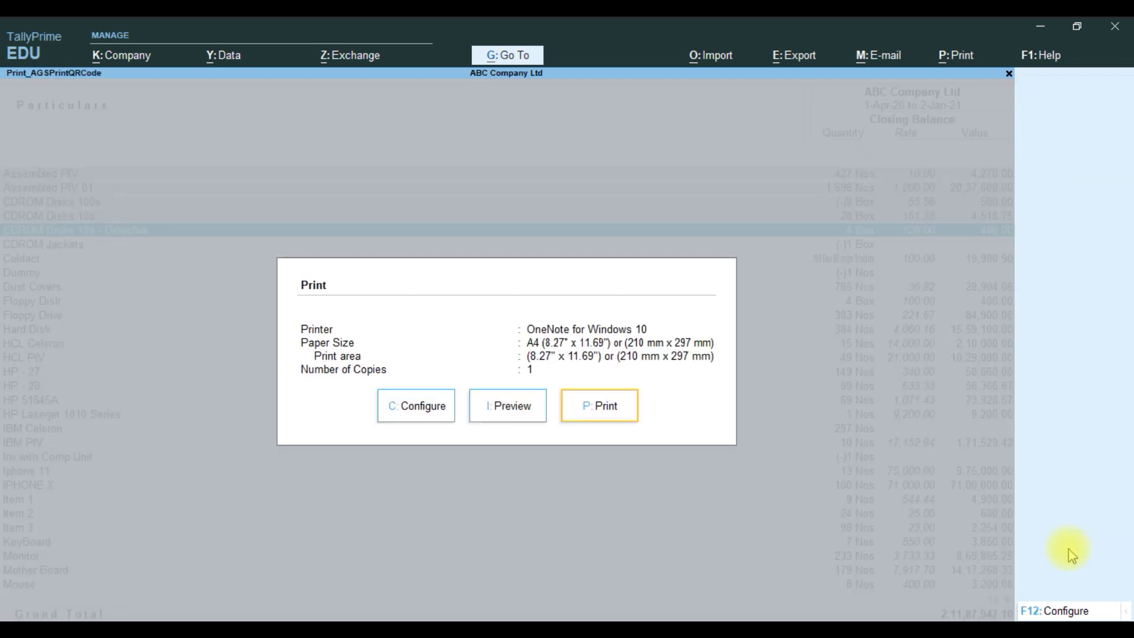
# Preview and zoom the Assembled PIV and Assembled PIV 01 QR labels.
pyautogui.click(505, 412)
pyautogui.click(506, 412)
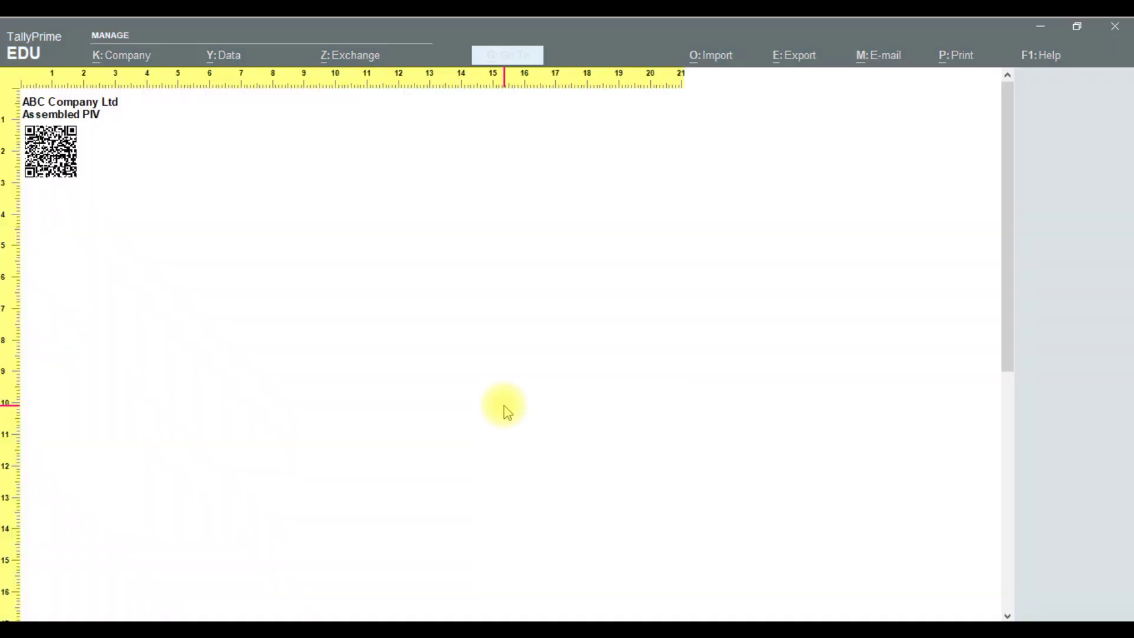
pyautogui.click(505, 408)
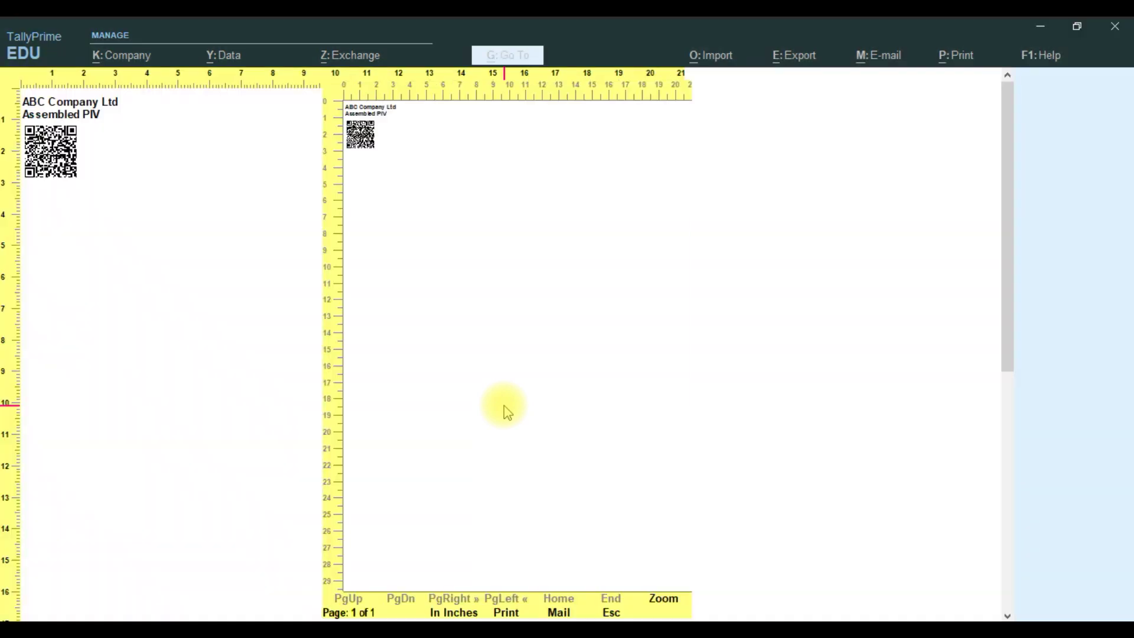
pyautogui.press('Escape')
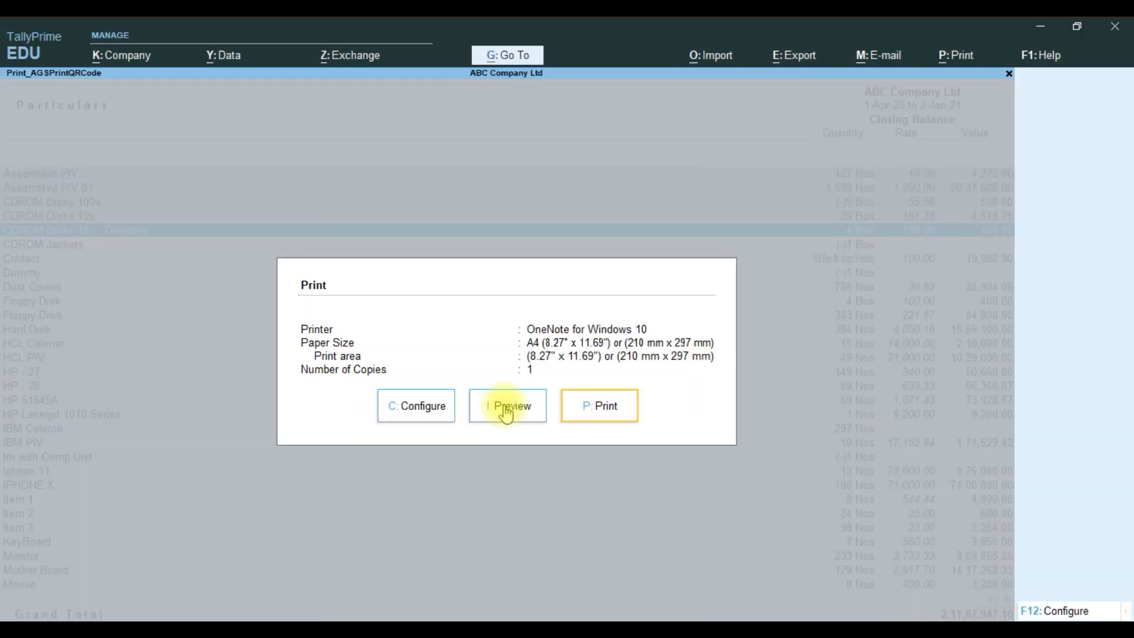
pyautogui.click(506, 412)
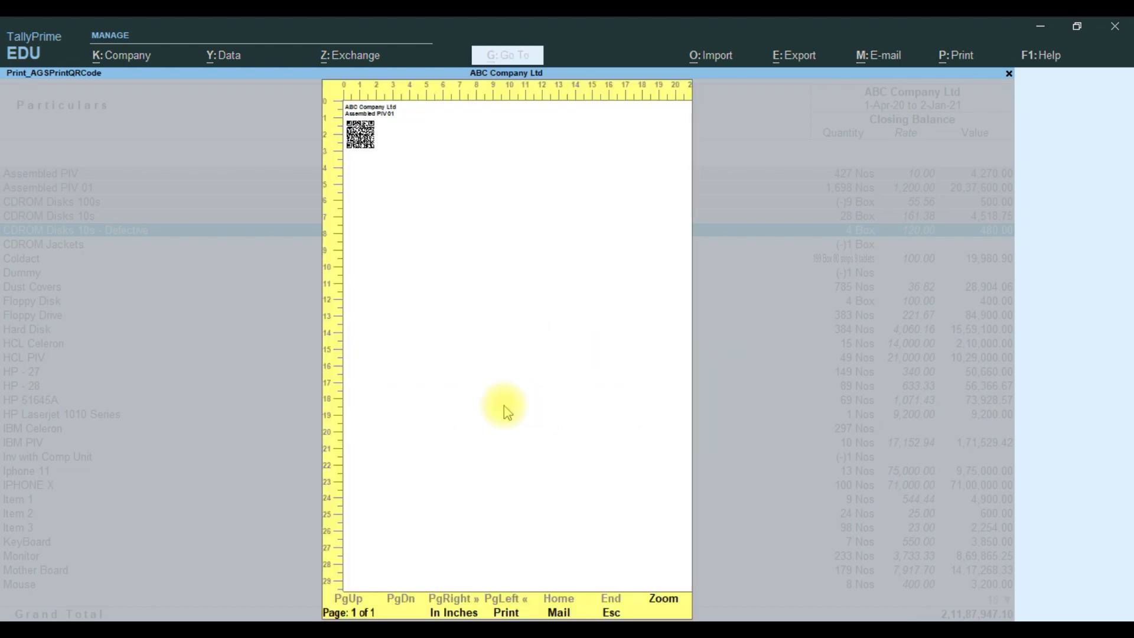
pyautogui.click(507, 412)
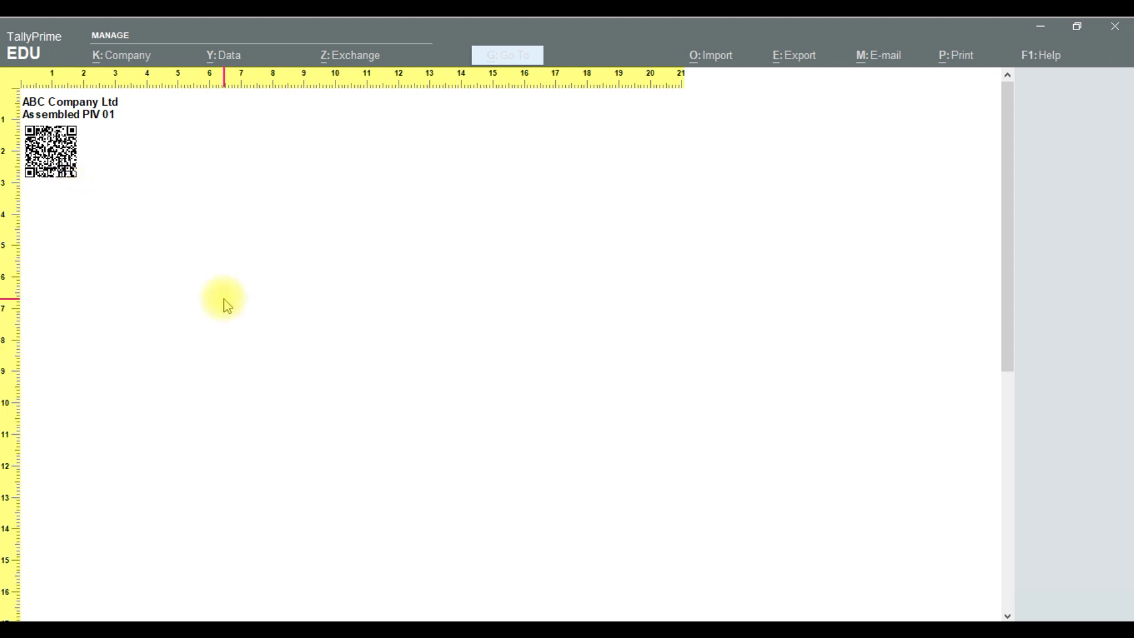
pyautogui.press('Escape')
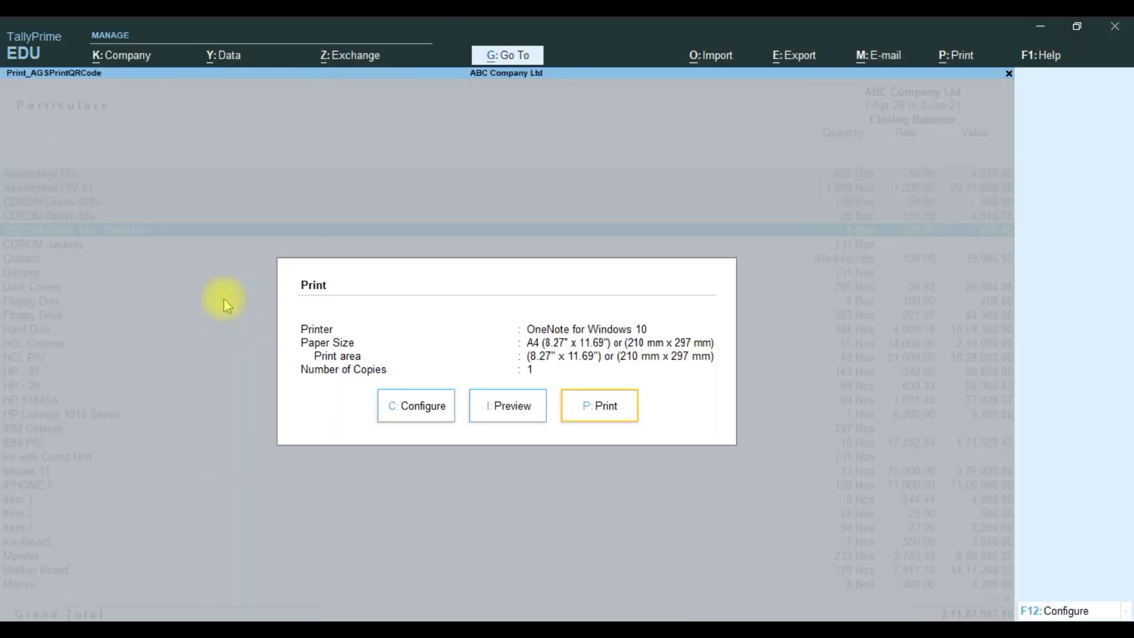
# Preview and zoom the CDROM Disks 100s label and the following label.
pyautogui.press('i')
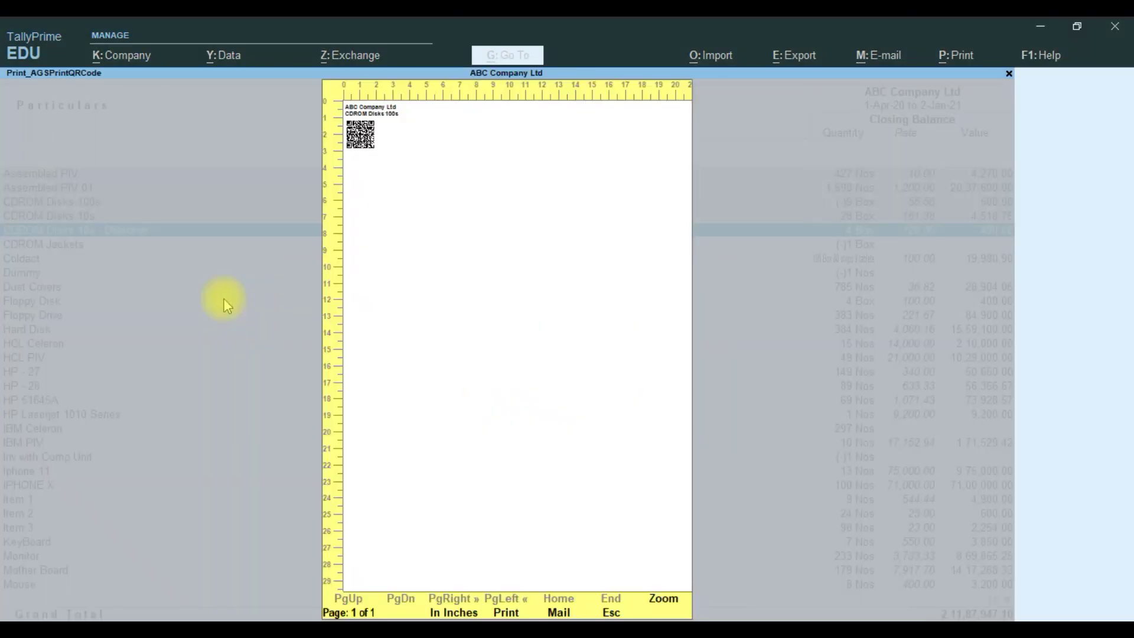
pyautogui.hotkey('alt', 'z')
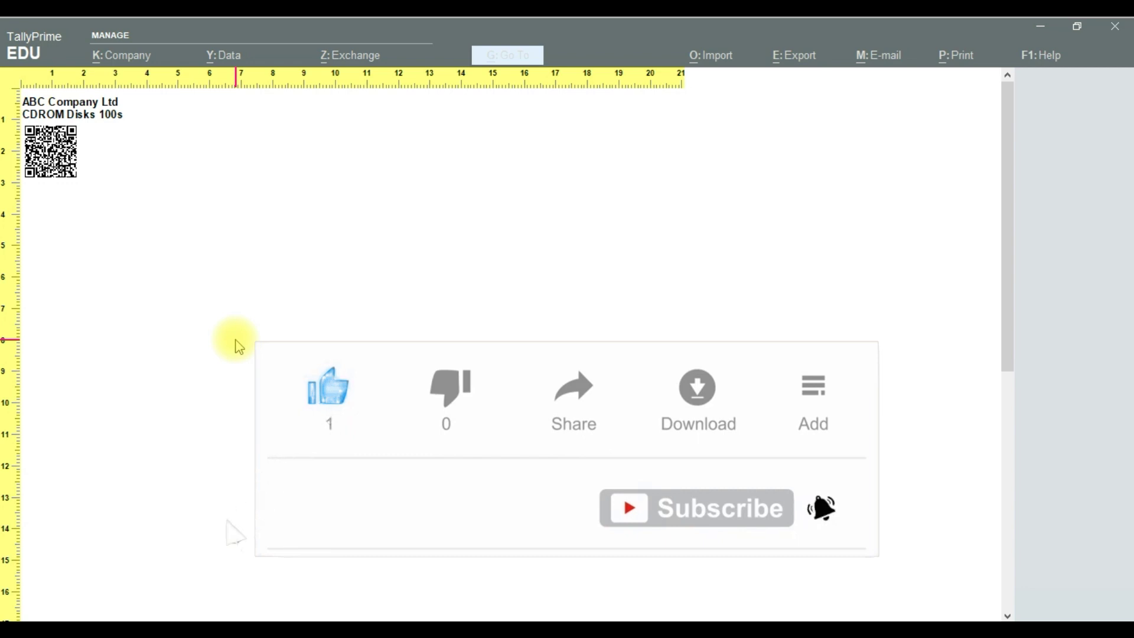
pyautogui.hotkey('alt', 'z')
pyautogui.press('Escape')
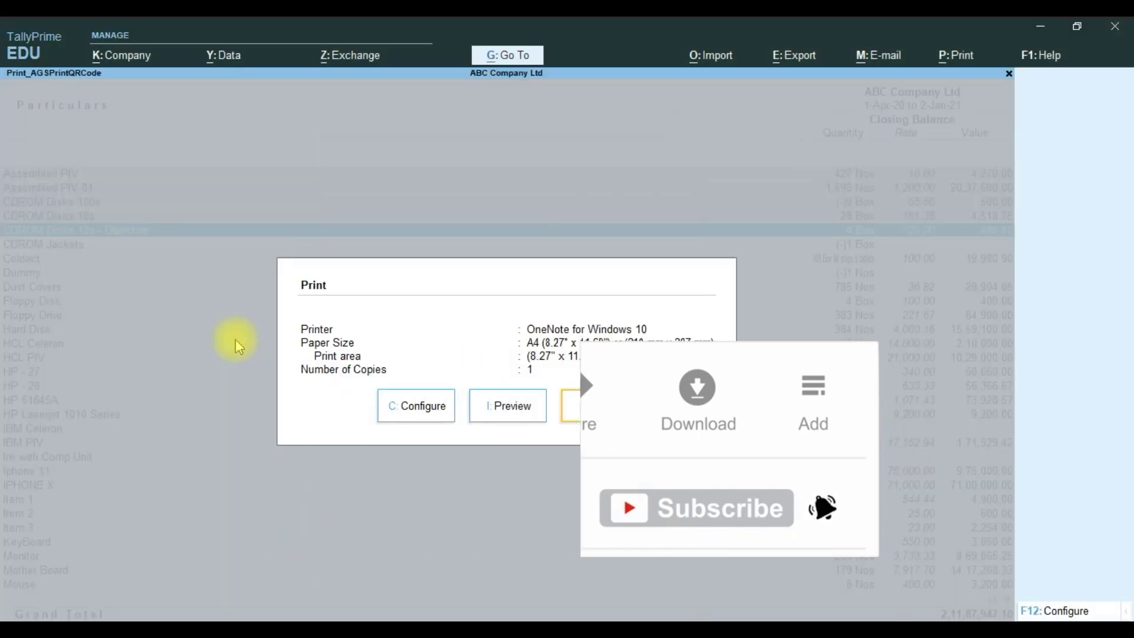
pyautogui.press('i')
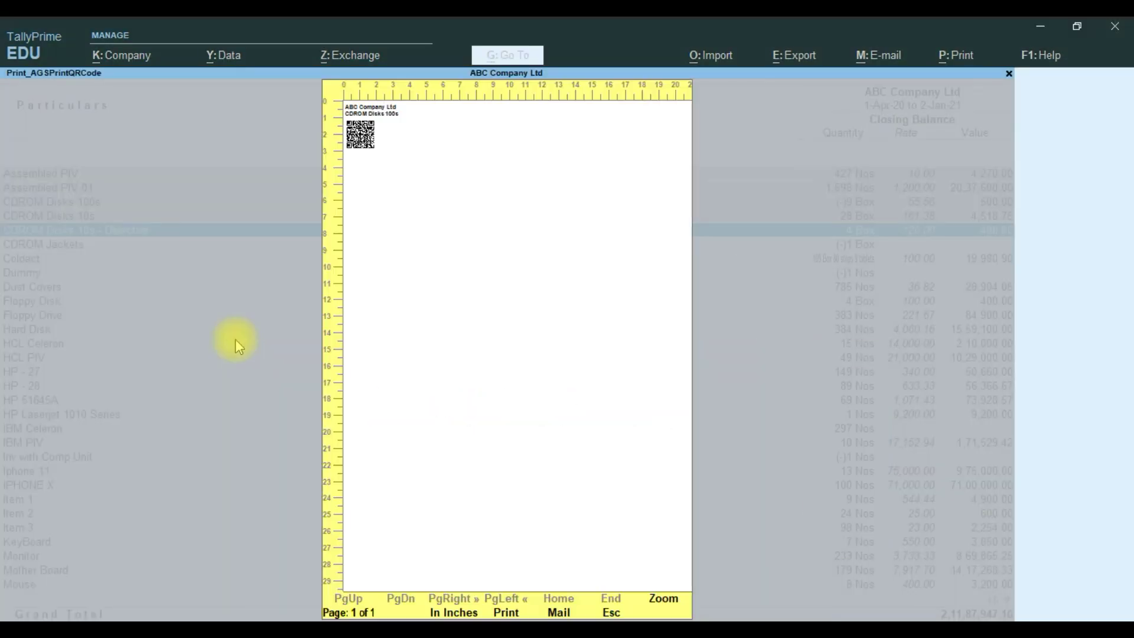
pyautogui.hotkey('alt', 'z')
pyautogui.hotkey('alt', 'z')
pyautogui.press('Escape')
# Preview the CDROM Disks 10s and 10s - Defective labels, then exit without printing.
pyautogui.press('i')
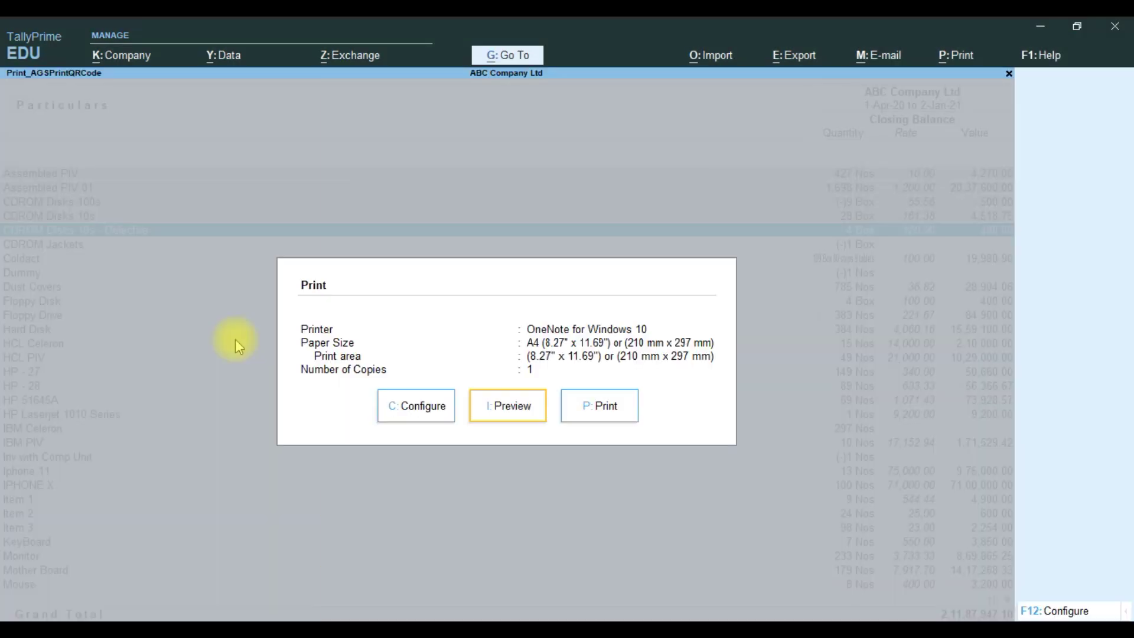
pyautogui.hotkey('alt', 'z')
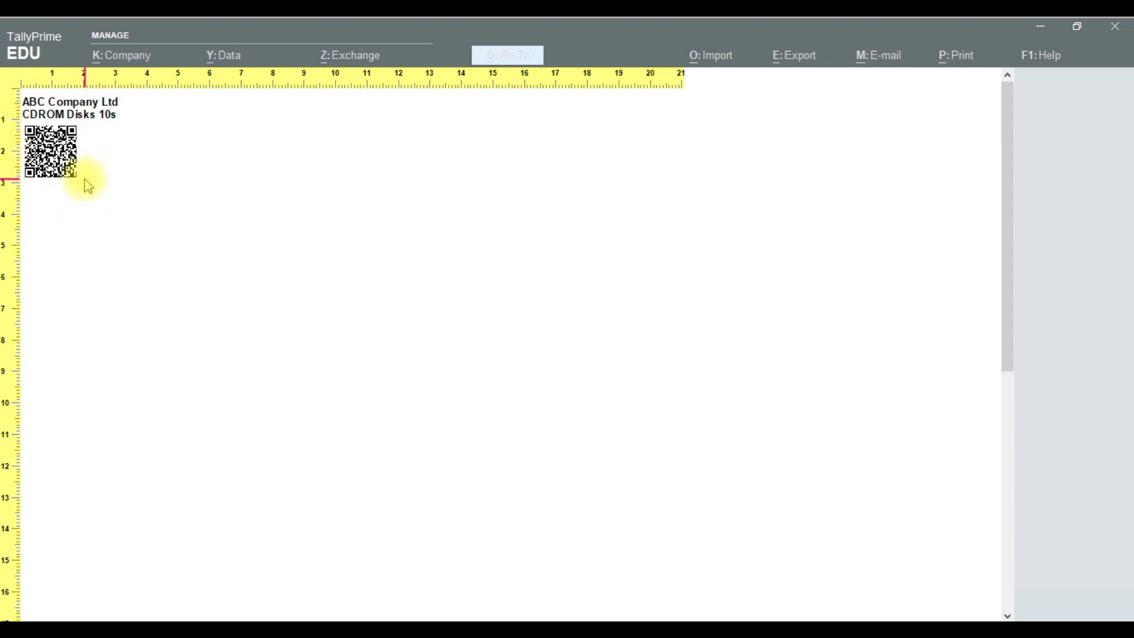
pyautogui.hotkey('alt', 'z')
pyautogui.press('Escape')
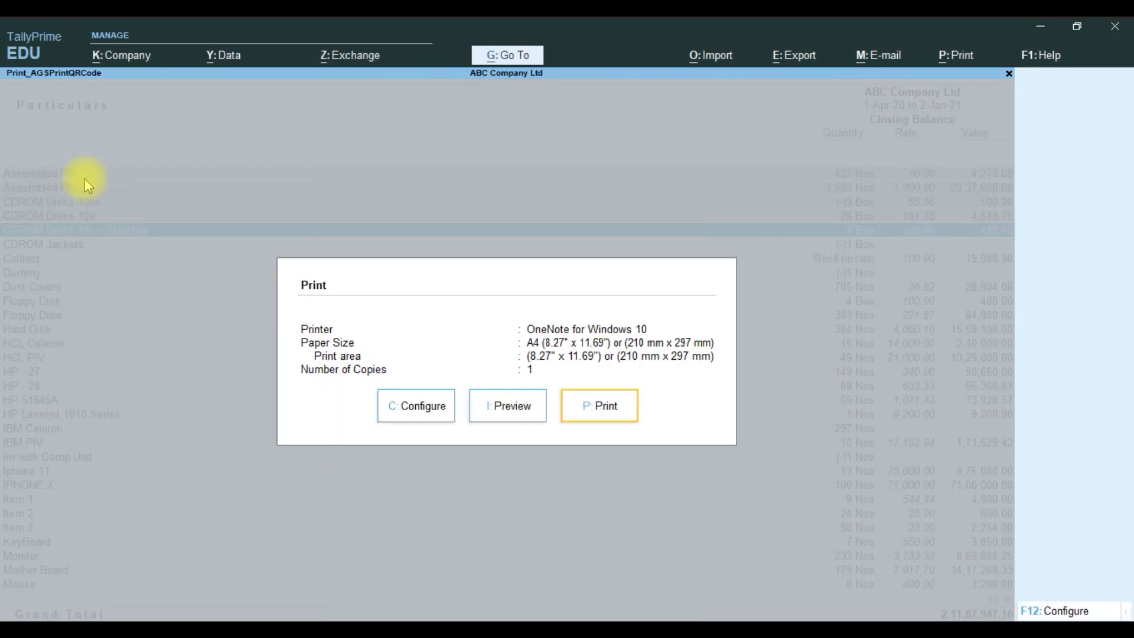
pyautogui.press('i')
pyautogui.hotkey('alt', 'z')
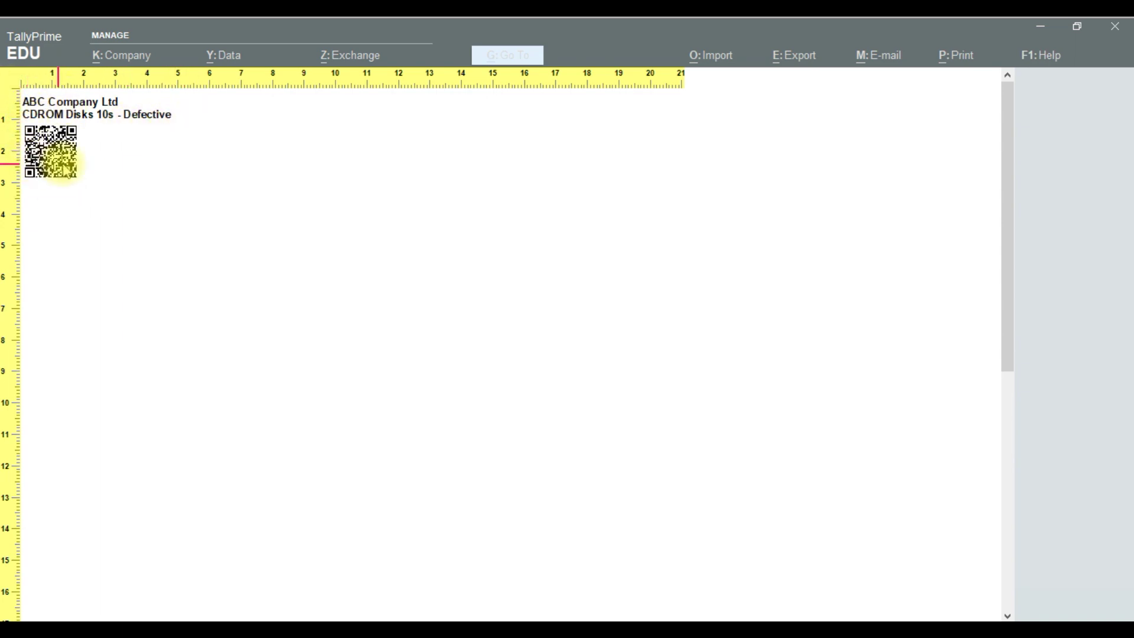
pyautogui.click(85, 141)
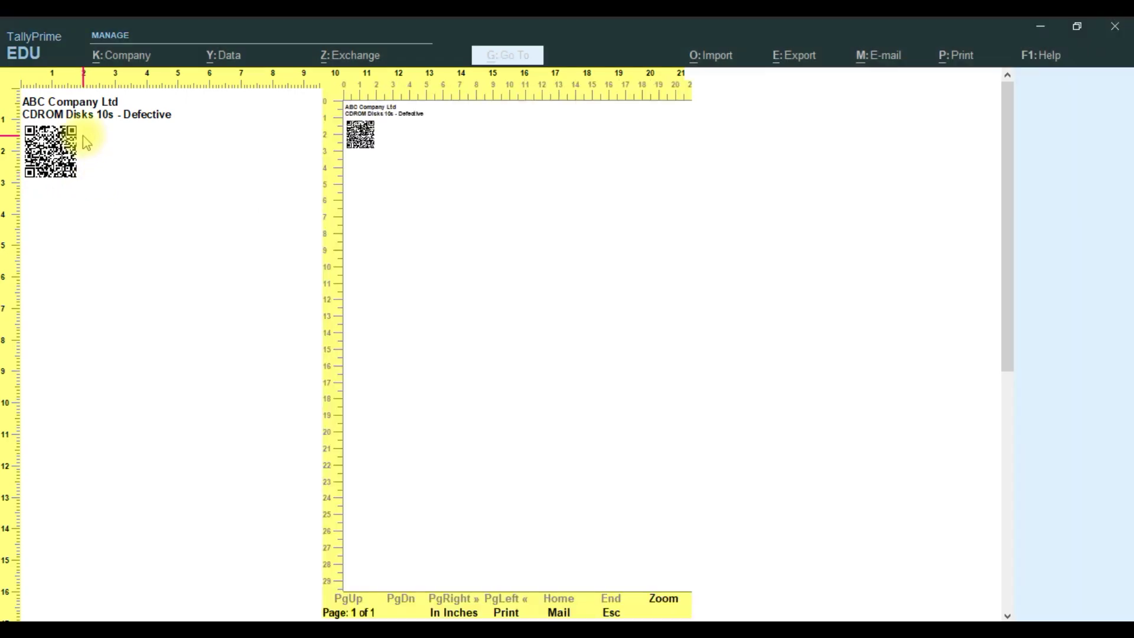
pyautogui.press('Escape')
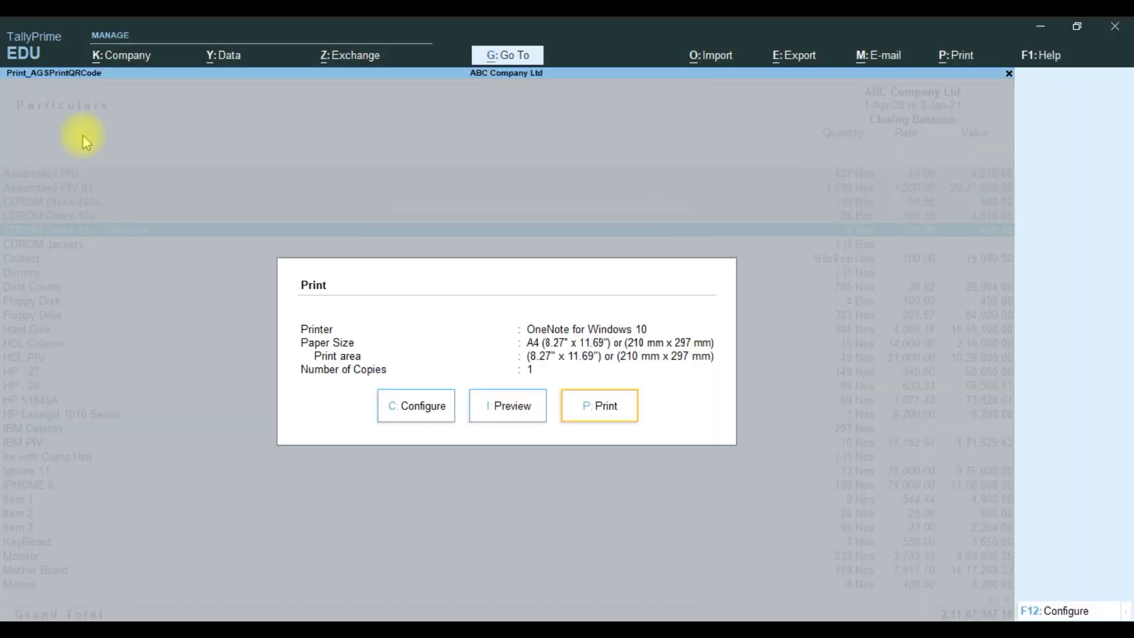
pyautogui.press('Escape')
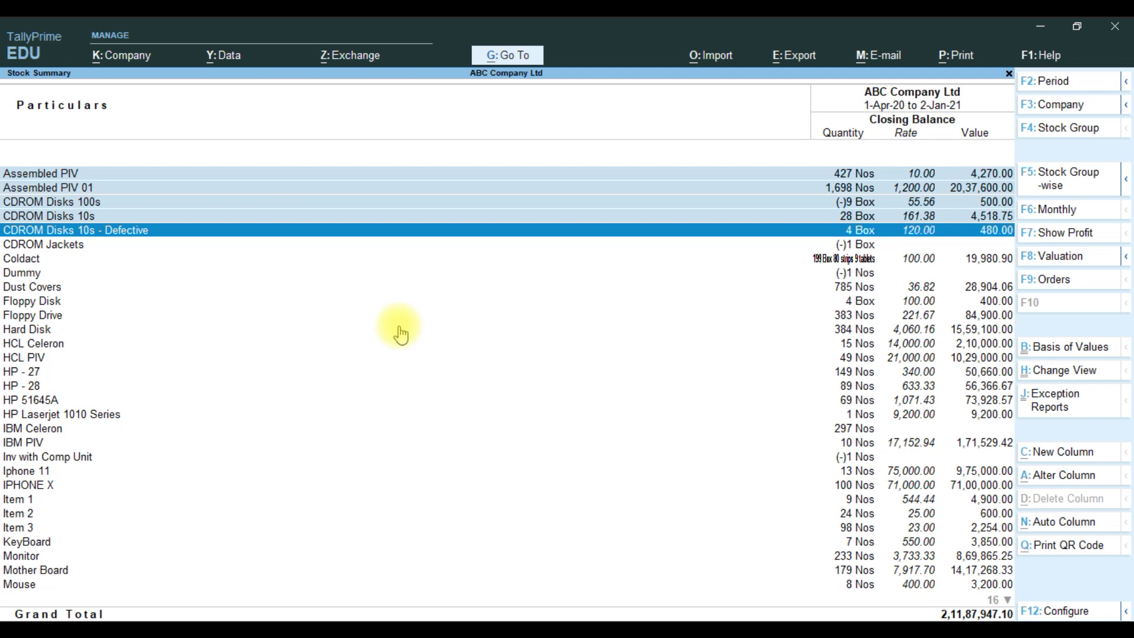
# Step through the selected stock item rows, clear the selections and close Stock Summary to Gateway of Tally.
pyautogui.press('Up')
pyautogui.press('Up')
pyautogui.press('Up')
pyautogui.press('Up')
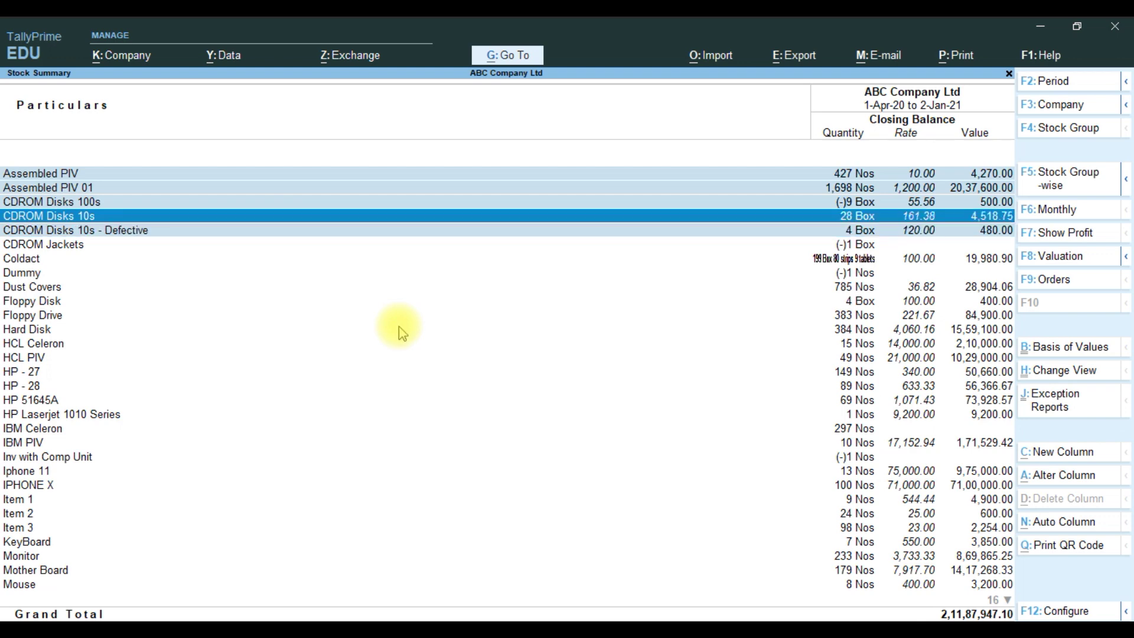
pyautogui.press('Down')
pyautogui.press('Down')
pyautogui.press('Down')
pyautogui.press('Down')
pyautogui.press('Down')
pyautogui.press('Down')
pyautogui.press('Down')
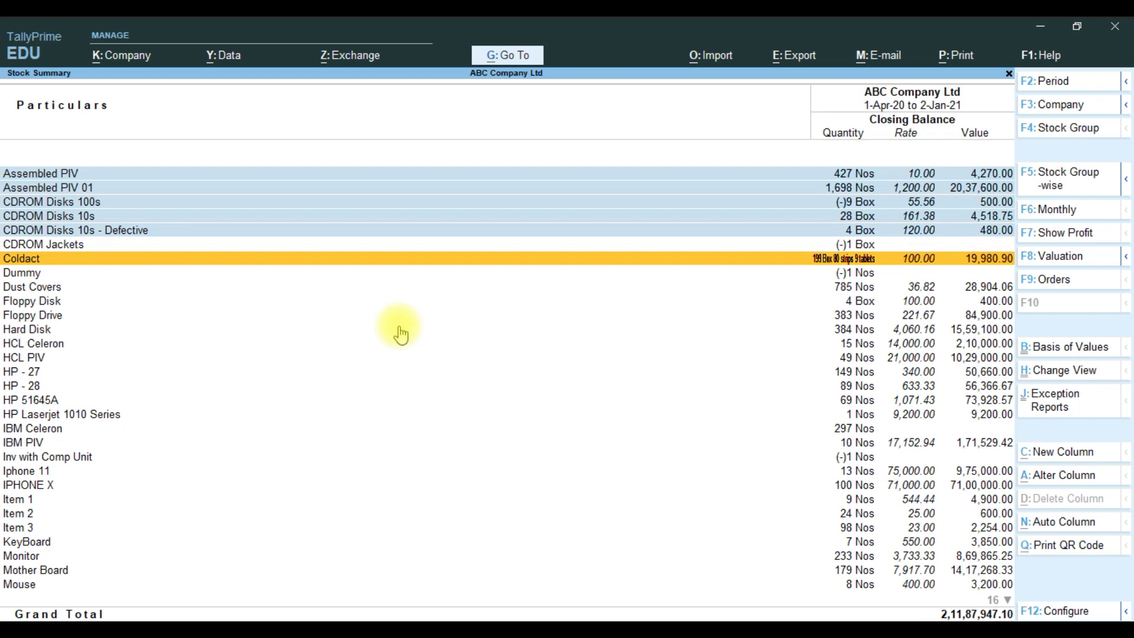
pyautogui.press('Up')
pyautogui.press('Up')
pyautogui.press('Up')
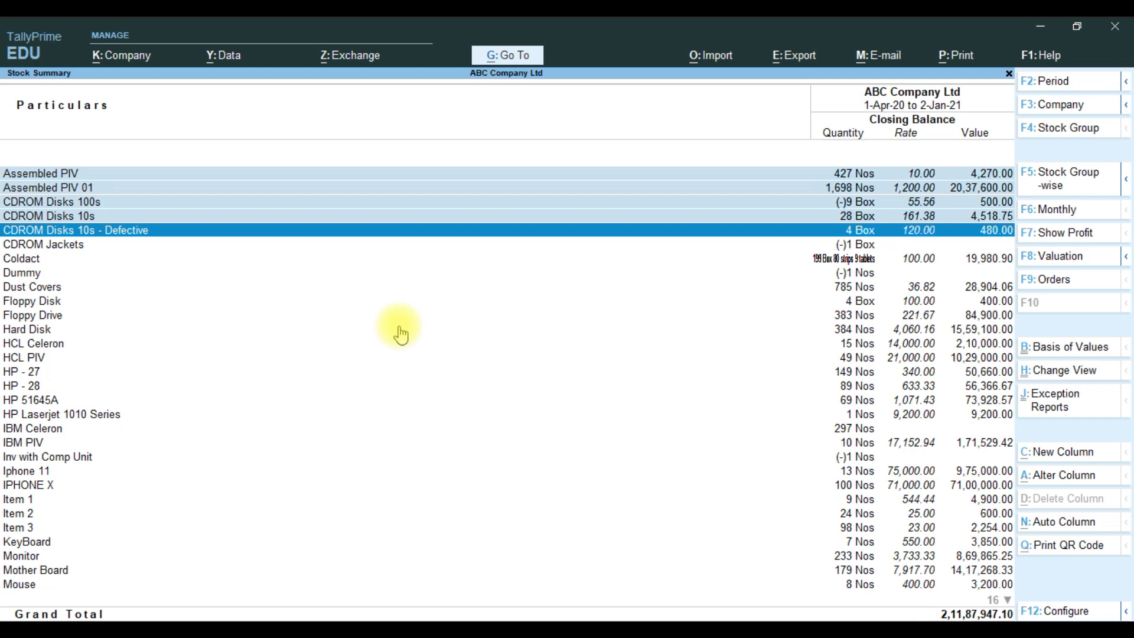
pyautogui.press('Down')
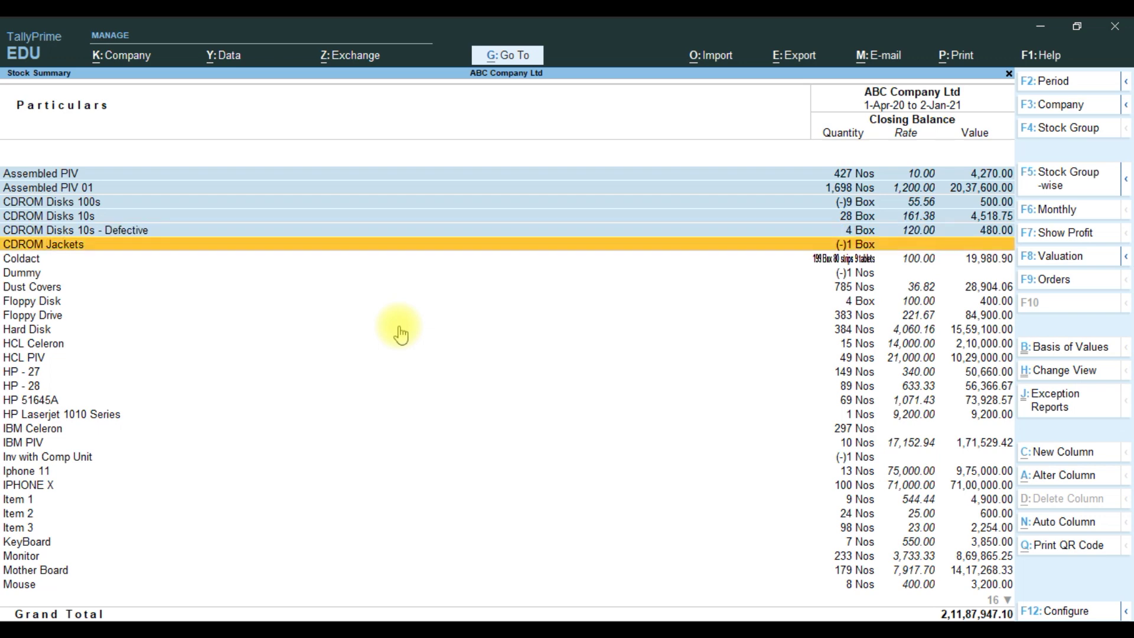
pyautogui.press('Up')
pyautogui.press('Up')
pyautogui.press('Up')
pyautogui.press('Up')
pyautogui.press('Up')
pyautogui.press('Down')
pyautogui.press('Down')
pyautogui.press('Down')
pyautogui.press('Down')
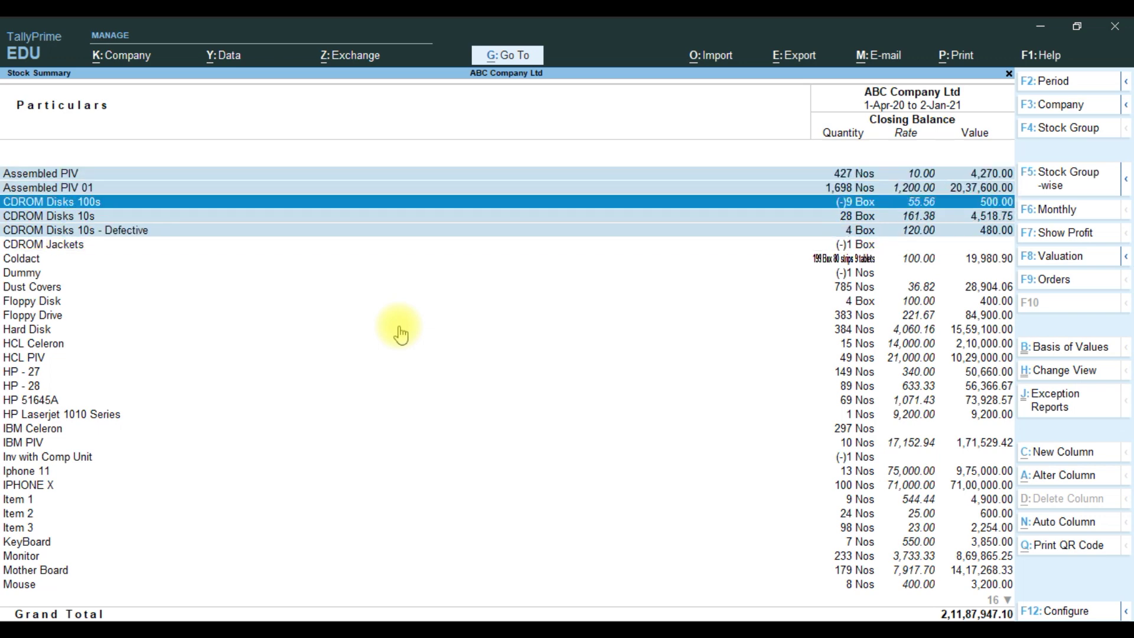
pyautogui.press('Up')
pyautogui.press('Up')
pyautogui.press('Up')
pyautogui.press('Up')
pyautogui.press('Down')
pyautogui.press('Down')
pyautogui.press('Down')
pyautogui.press('Down')
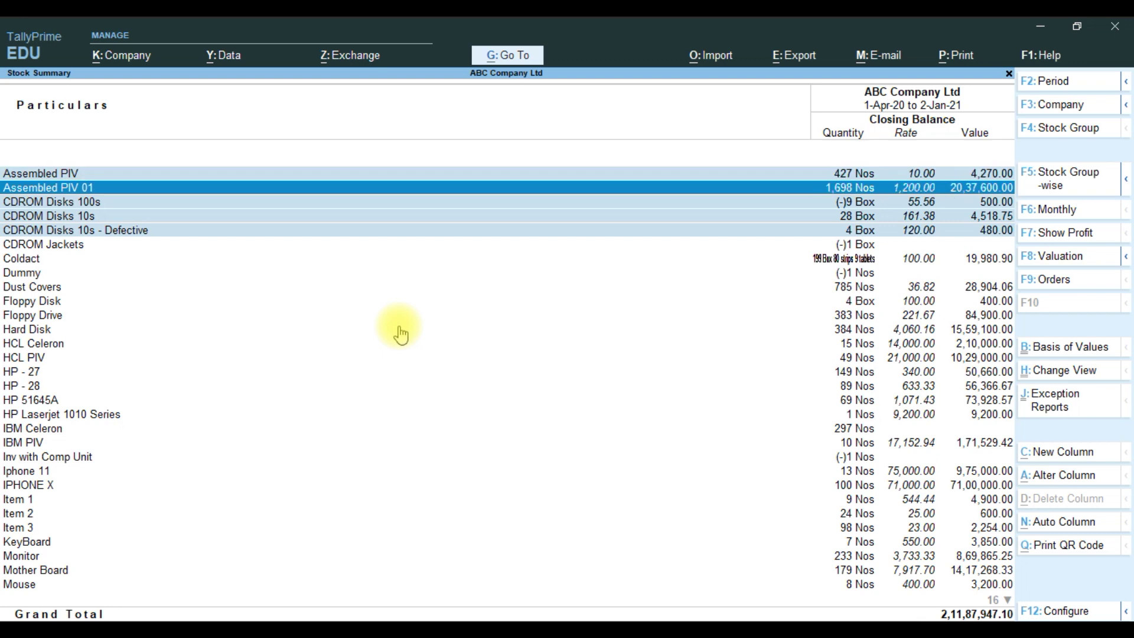
pyautogui.press('Up')
pyautogui.press('Up')
pyautogui.press('Up')
pyautogui.press('Up')
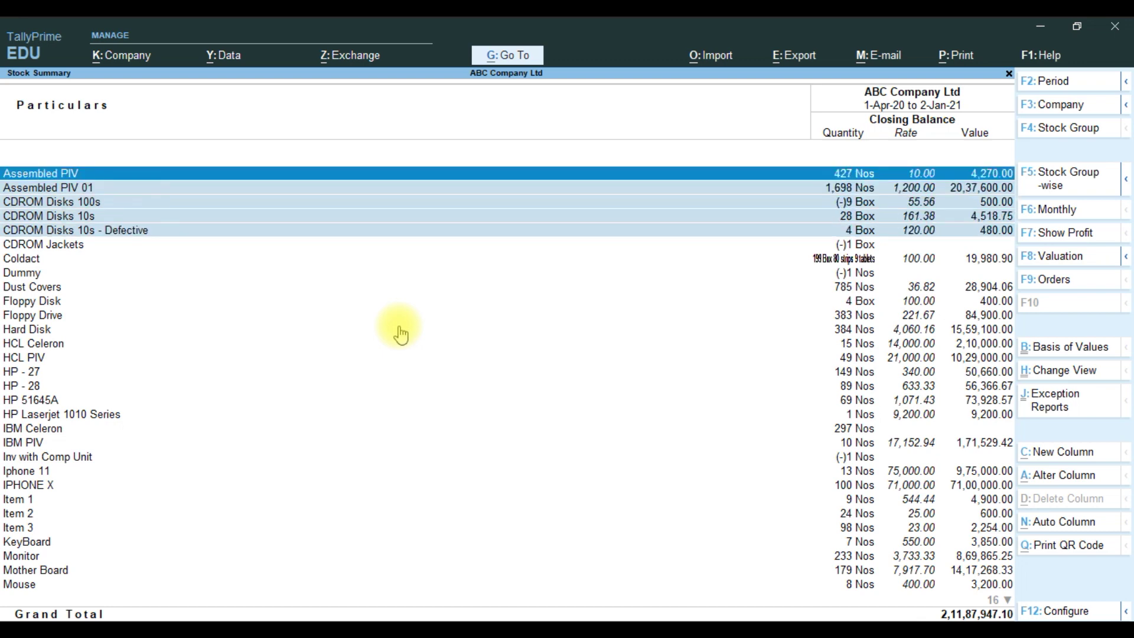
pyautogui.press('Down')
pyautogui.press('Down')
pyautogui.press('Down')
pyautogui.press('Down')
pyautogui.press('Down')
pyautogui.press('Up')
pyautogui.press('Up')
pyautogui.press('Up')
pyautogui.press('Up')
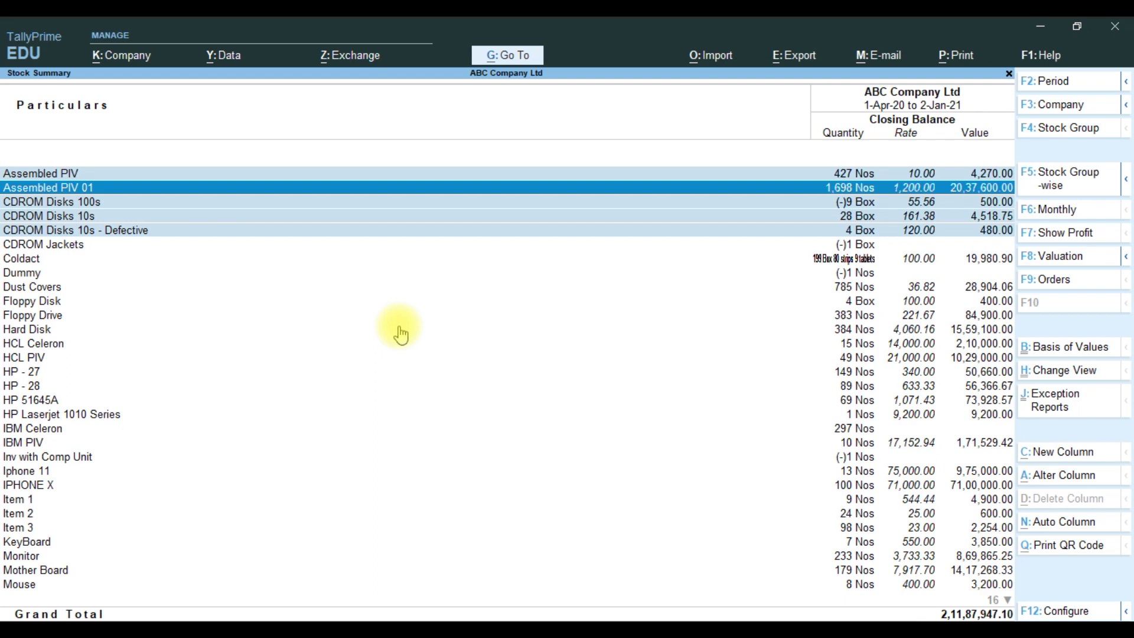
pyautogui.press('Escape')
pyautogui.press('Escape')
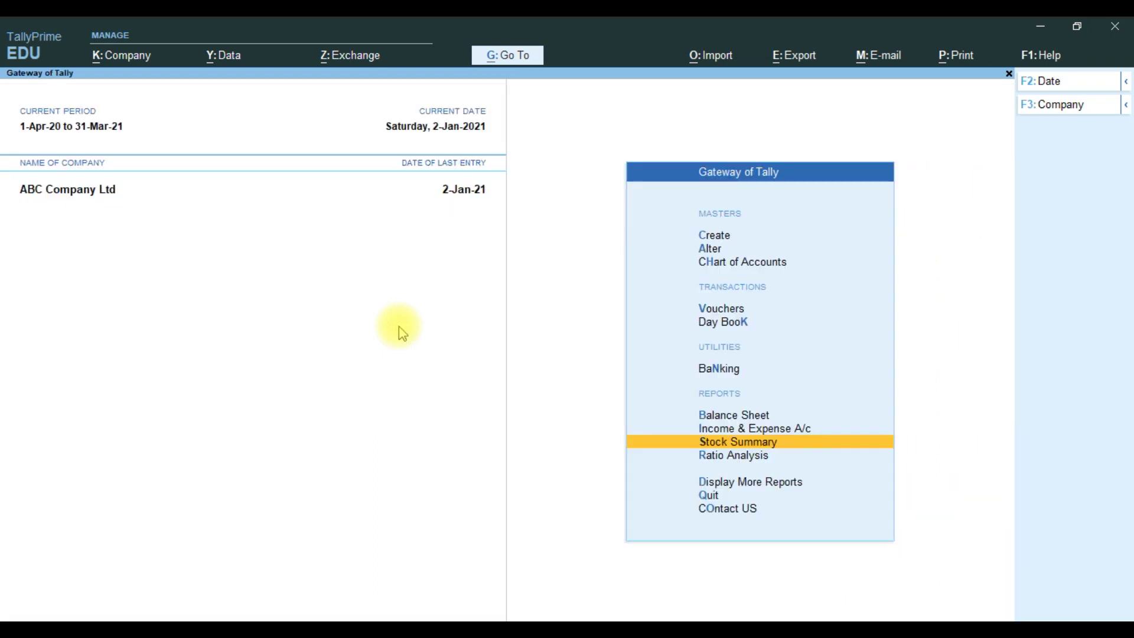
# Open Stock Summary in Stock Item-wise view and scroll down to Samsung S20.
pyautogui.press('Return')
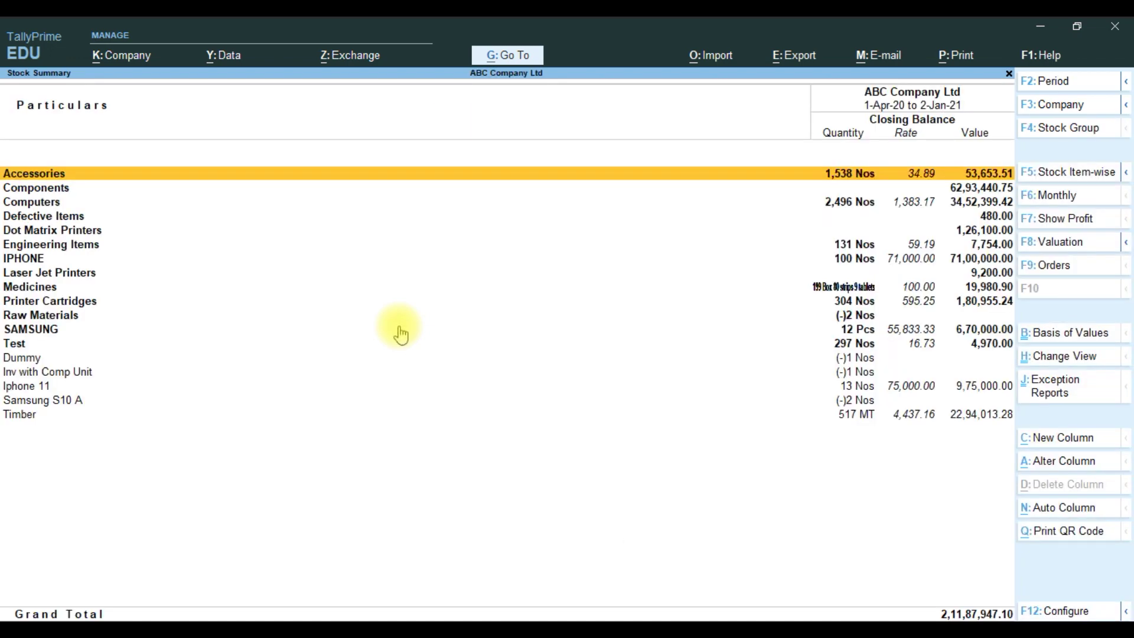
pyautogui.click(1089, 180)
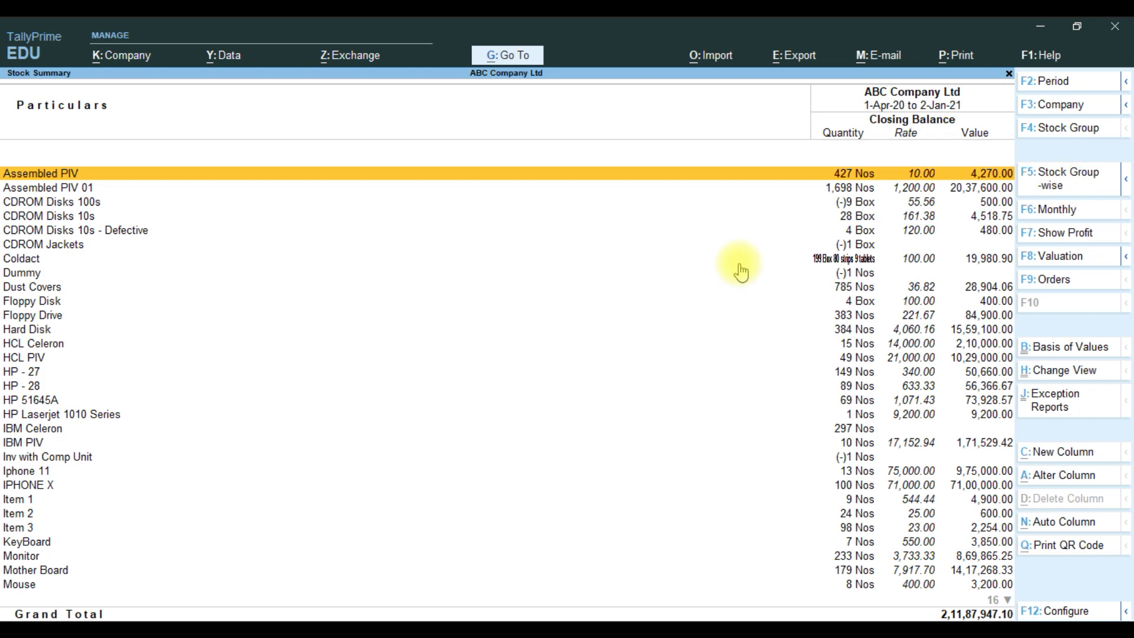
pyautogui.click(39, 279)
pyautogui.scroll(-10, 41, 286)
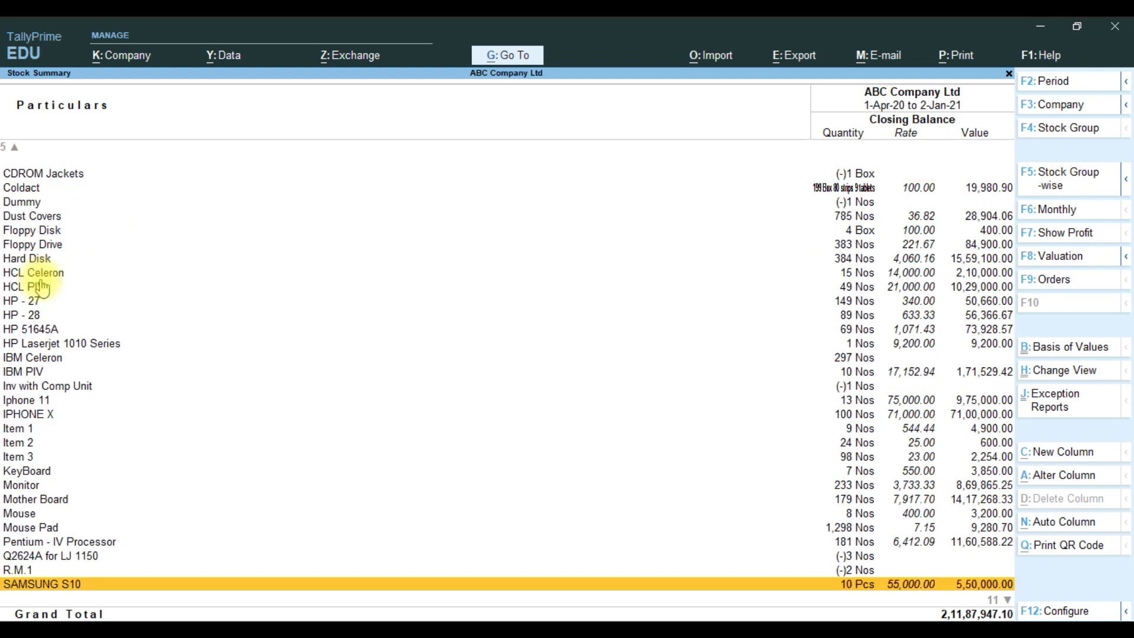
pyautogui.scroll(-4, 40, 286)
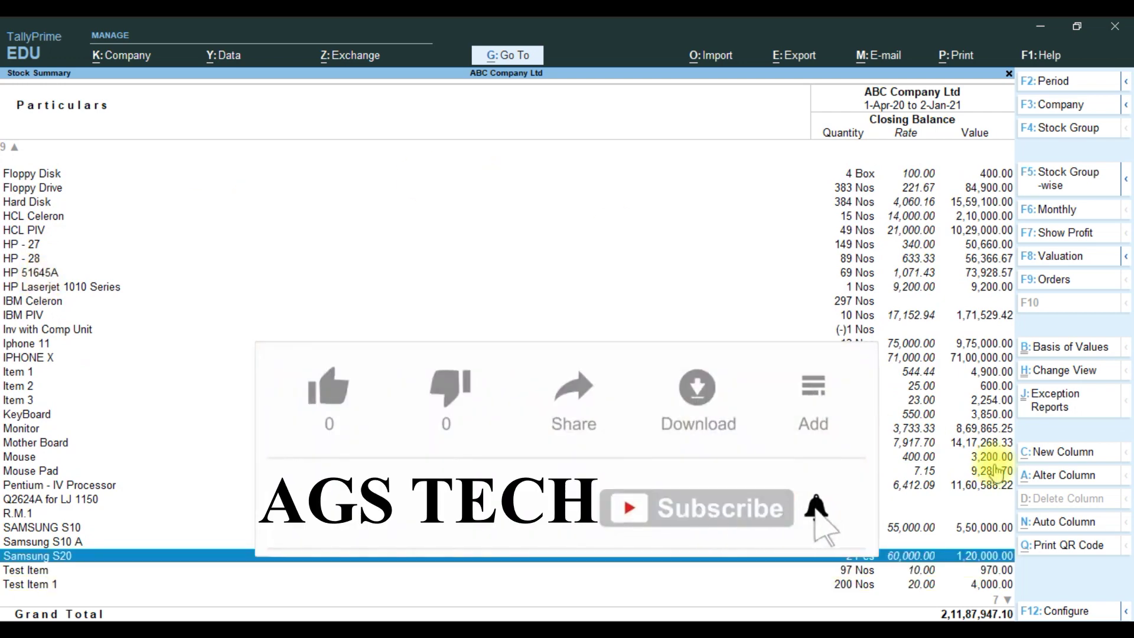
# Preview the Samsung S20 QR code label at full width, then exit back to Gateway of Tally.
pyautogui.click(1087, 543)
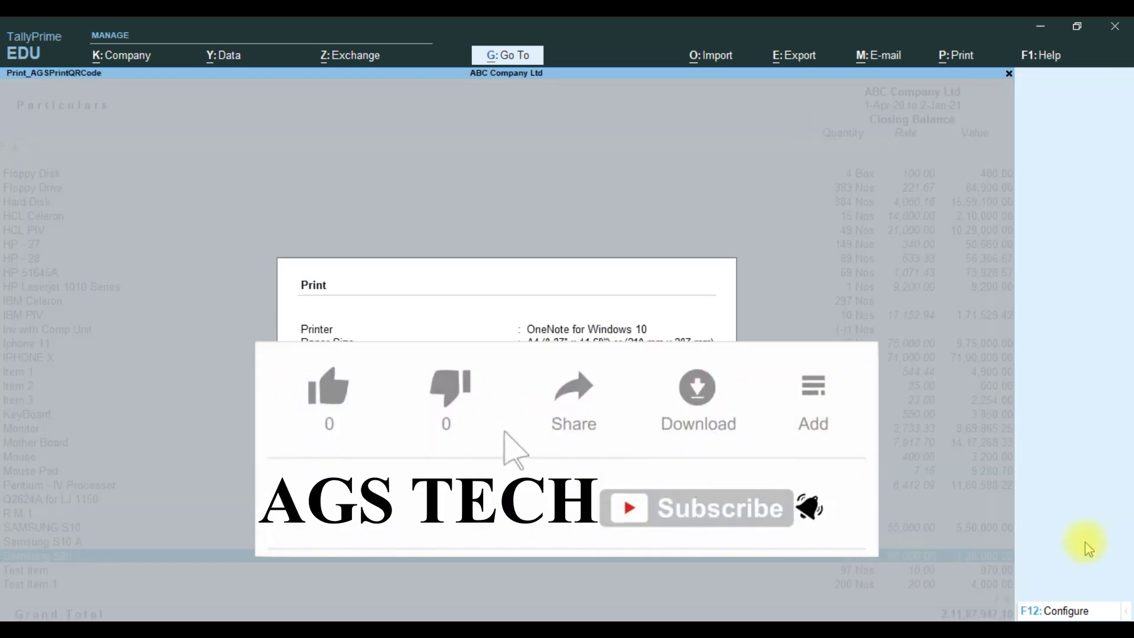
pyautogui.press('i')
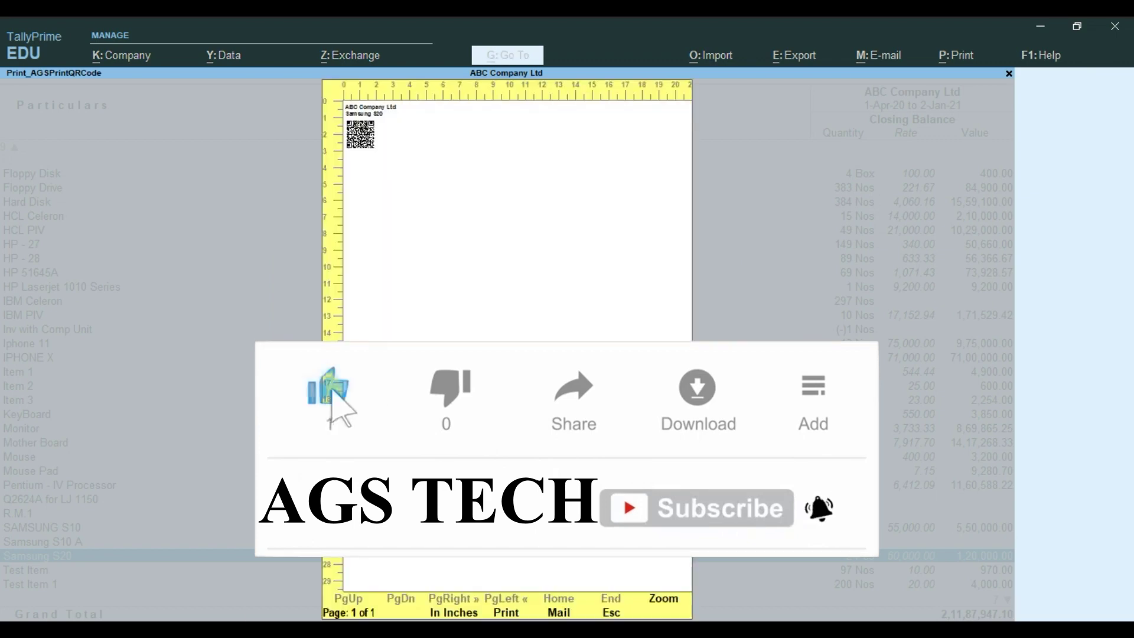
pyautogui.press('z')
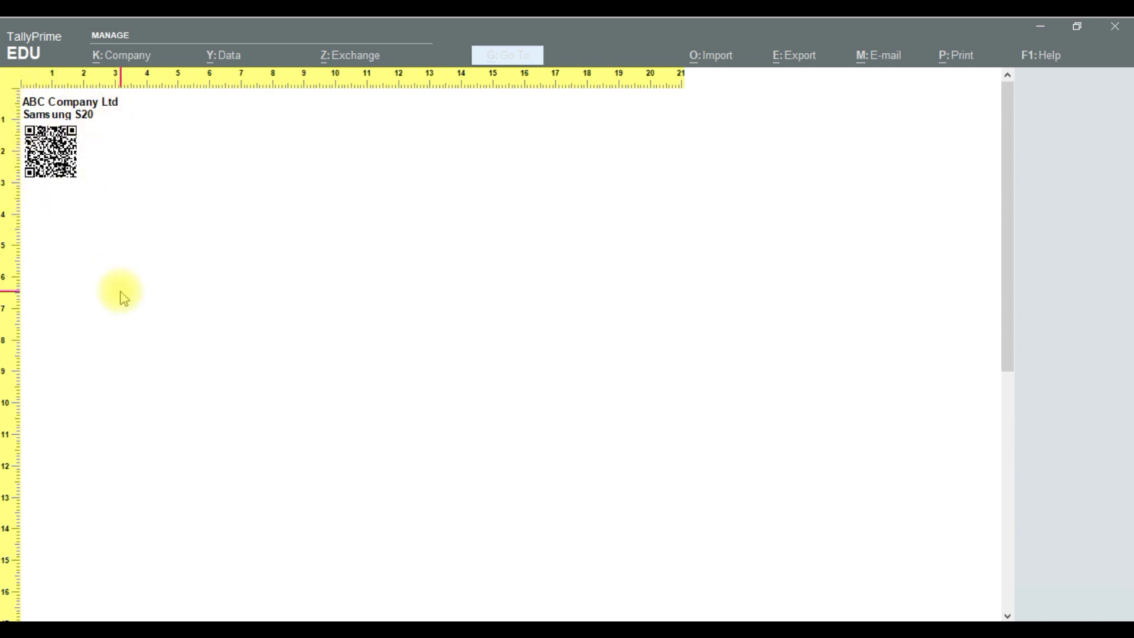
pyautogui.press('Escape')
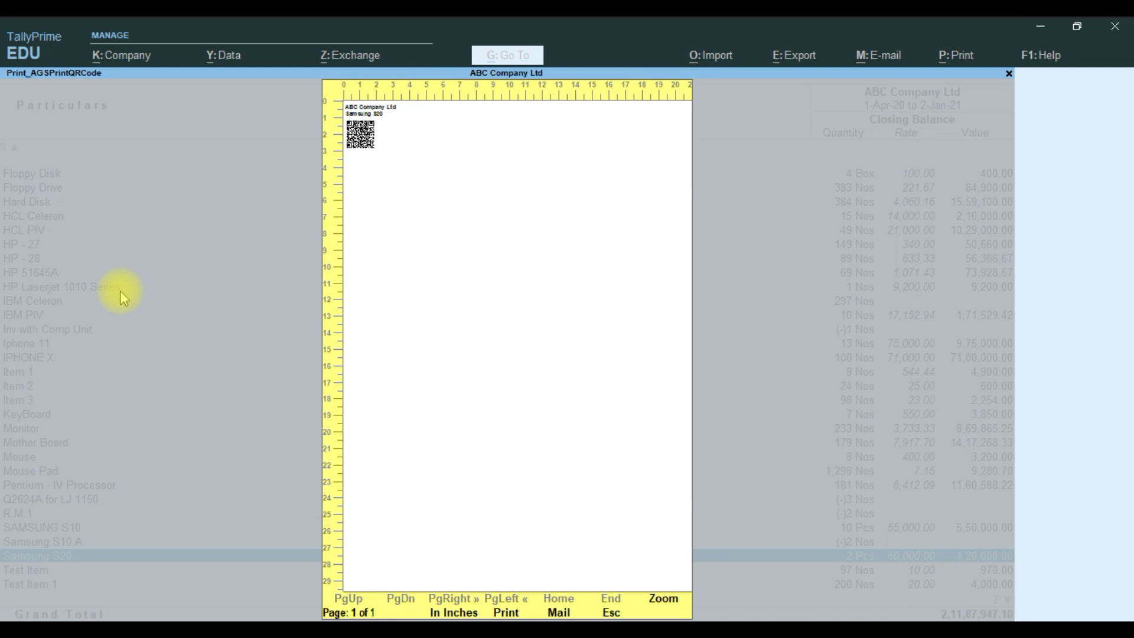
pyautogui.press('Escape')
pyautogui.press('Escape')
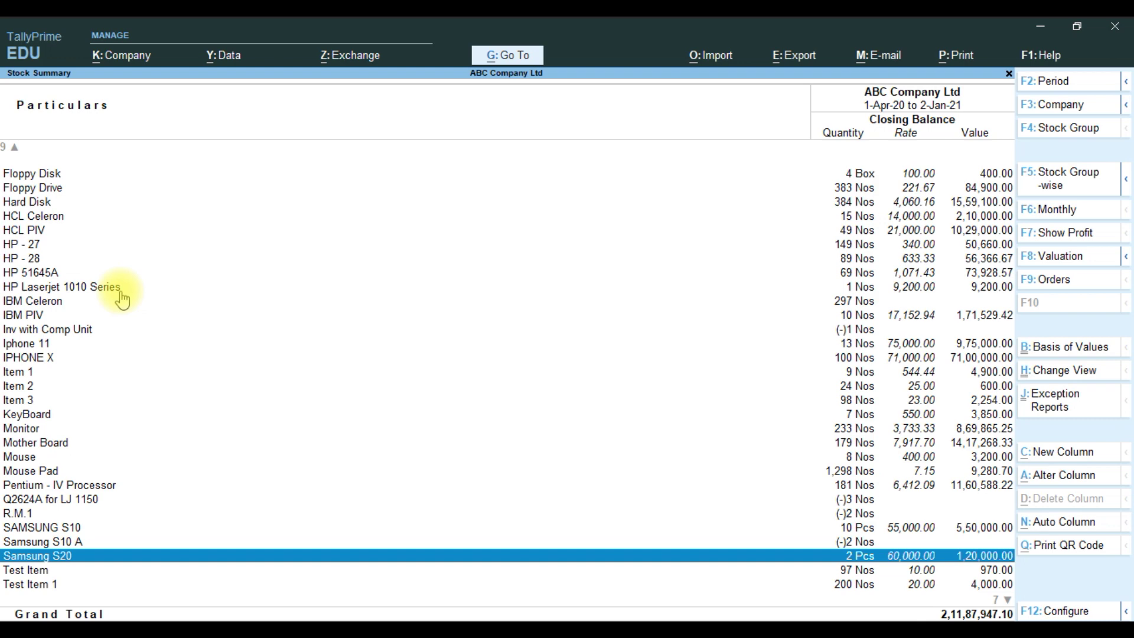
pyautogui.press('Escape')
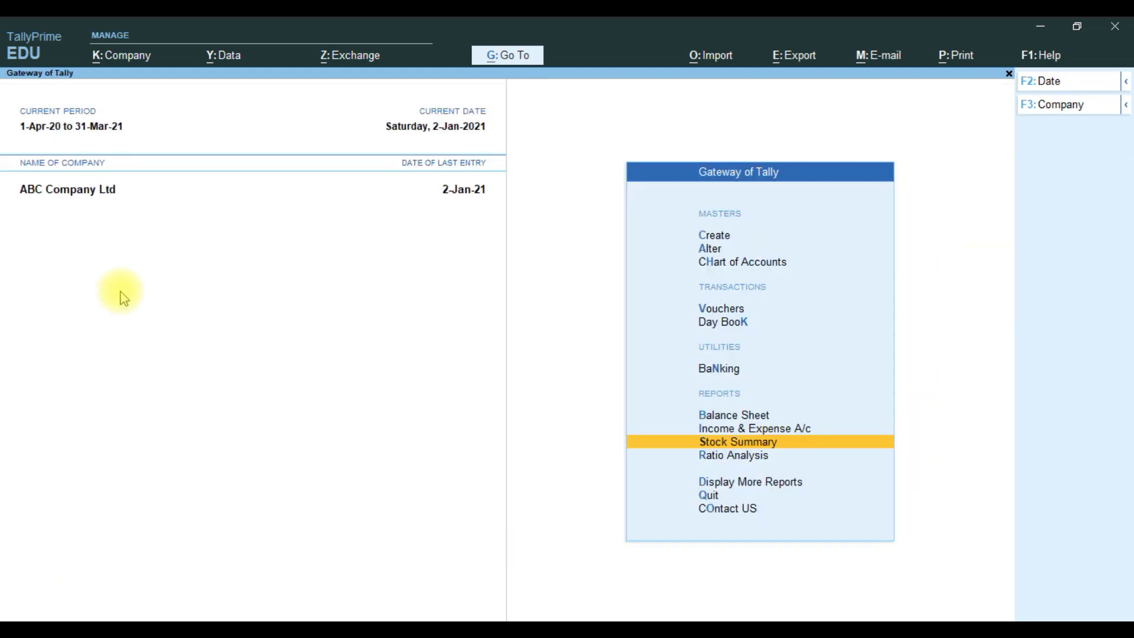
# Open the AGS_ContactUS report showing AGS Info Tech's subscribe and contact details.
pyautogui.press('Down')
pyautogui.press('Return')
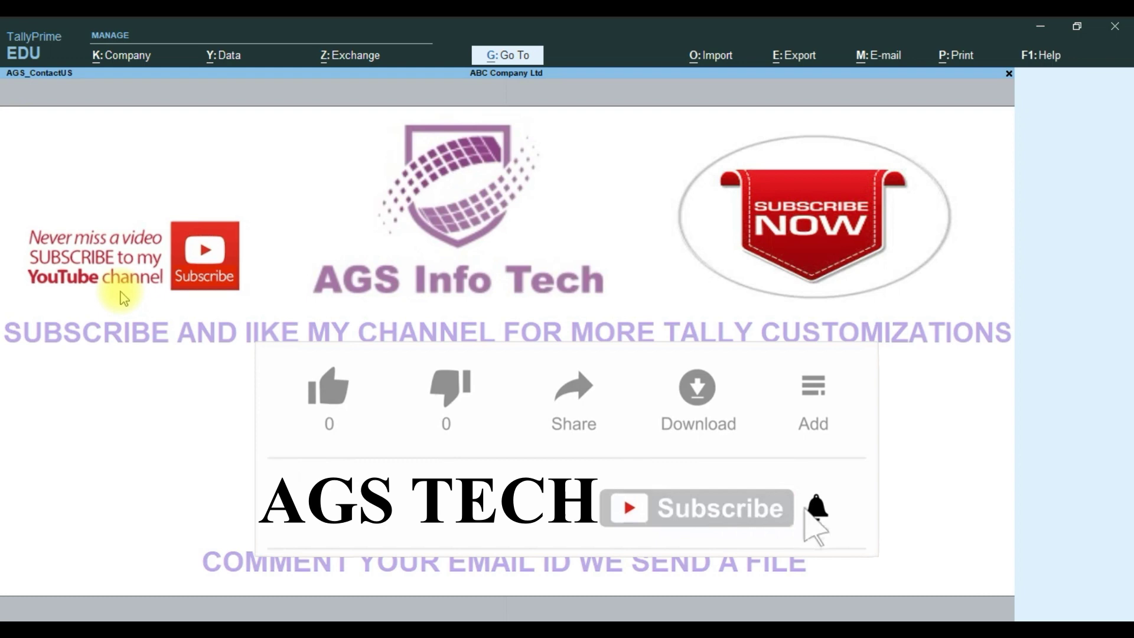